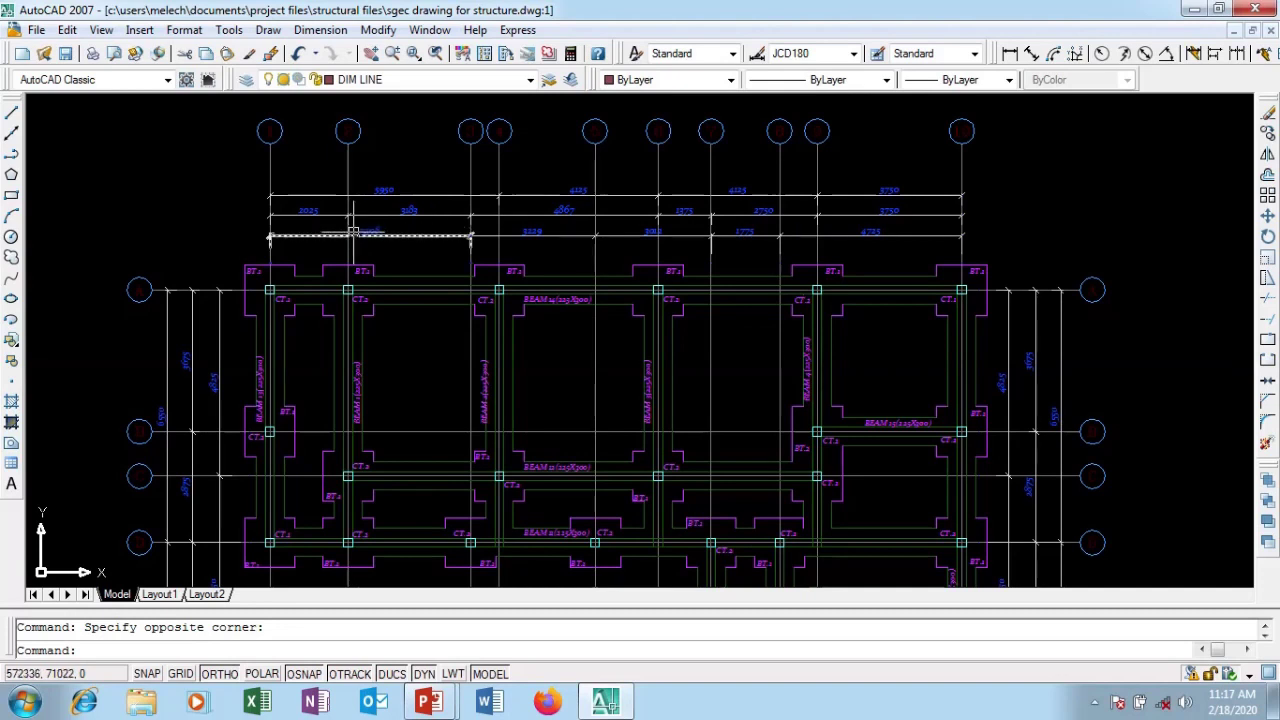
Zoom out to show the whole structural beam and column plan.
scroll(432, 166, down, 2)
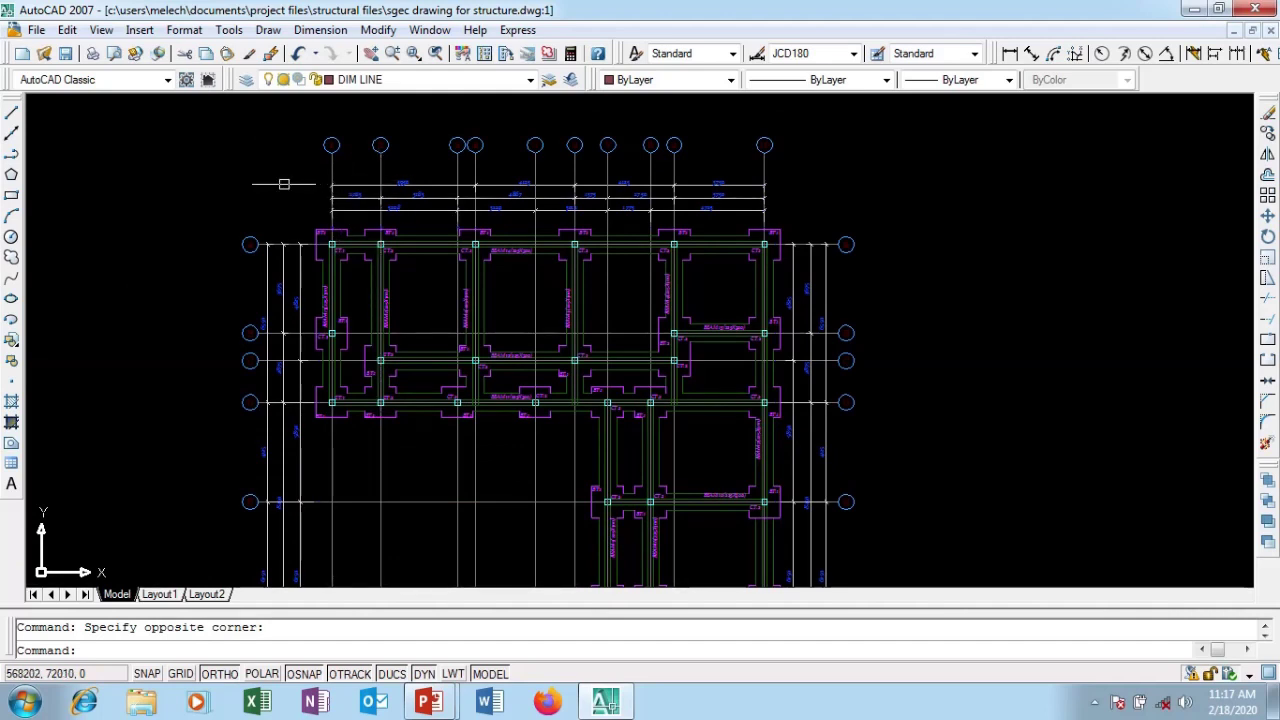
Open the Text Style dialog from the Format menu and load the existing OLCU style.
click(197, 33)
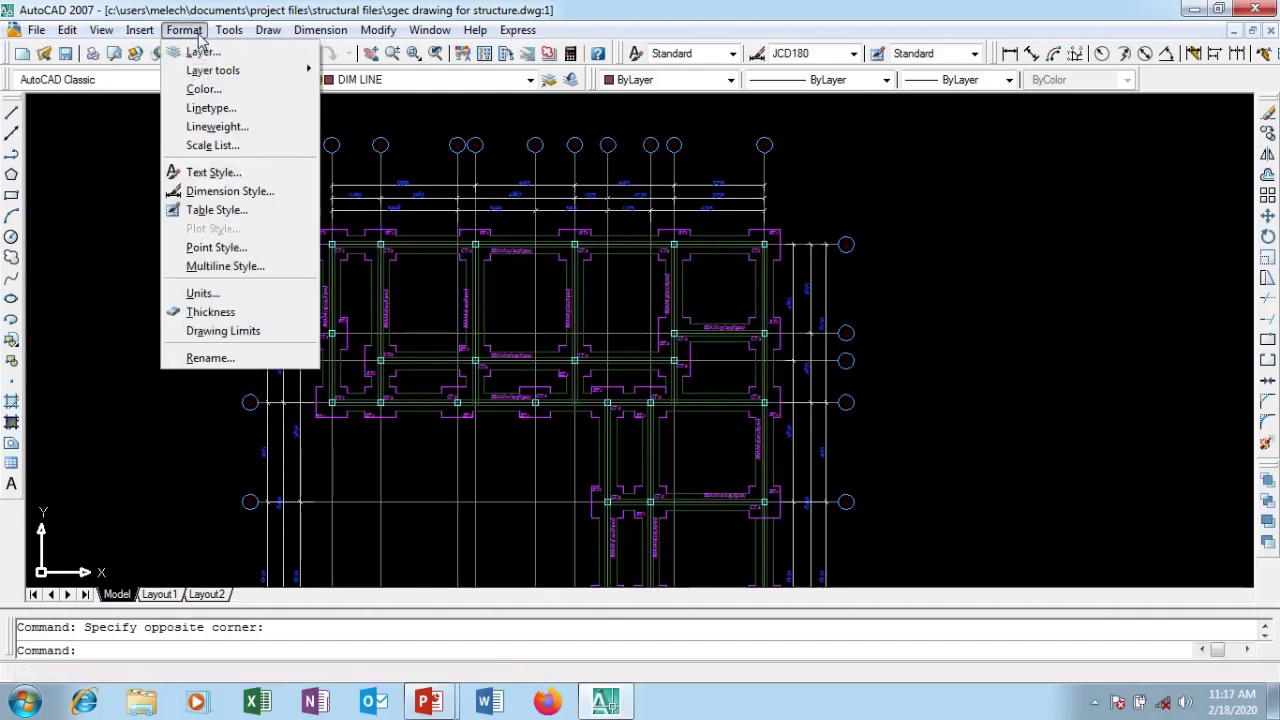
click(216, 173)
drag(491, 199, 503, 160)
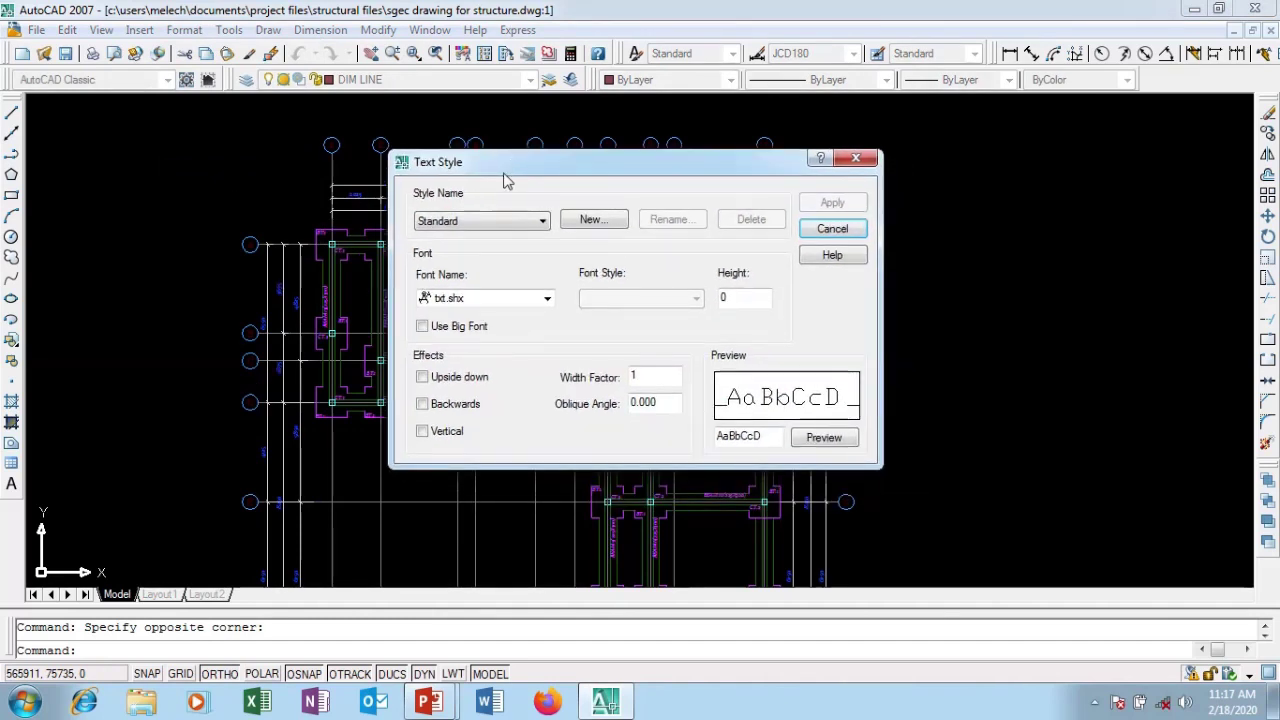
click(496, 226)
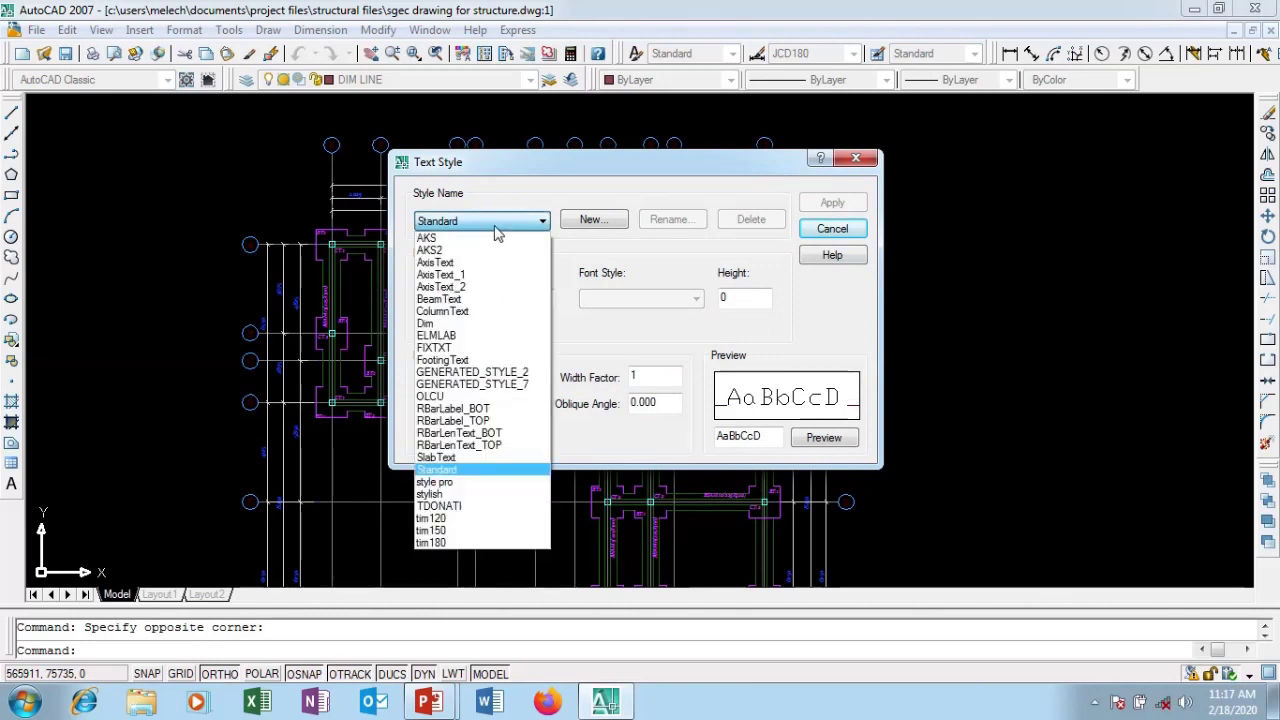
click(471, 397)
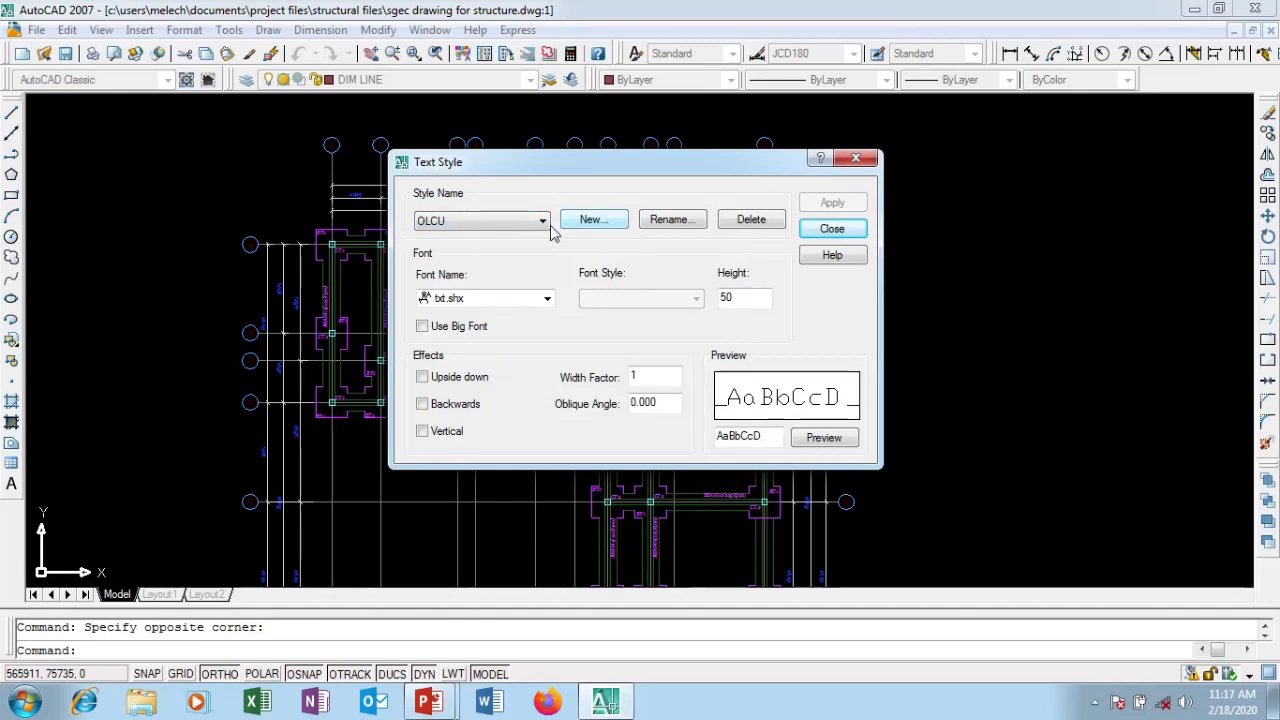
Create a new text style named 'STRUCT DRAW' from OLCU.
click(591, 224)
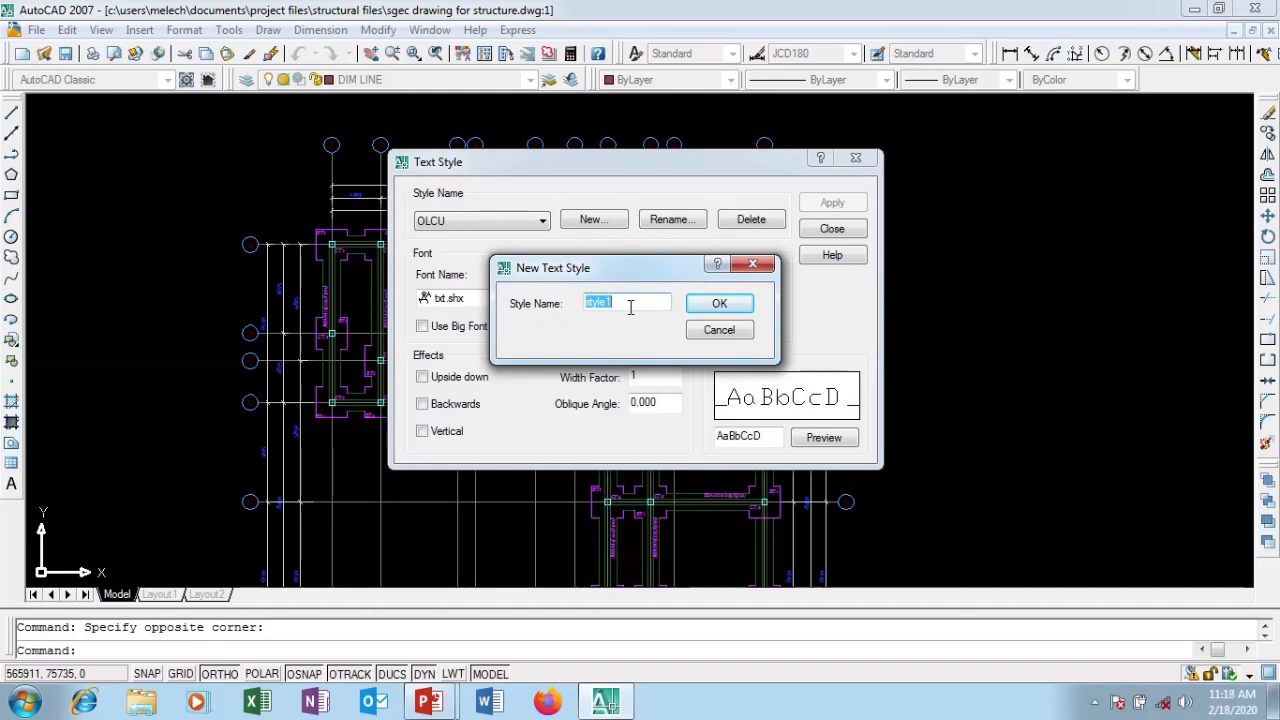
text(STRUCT DRAW)
click(705, 306)
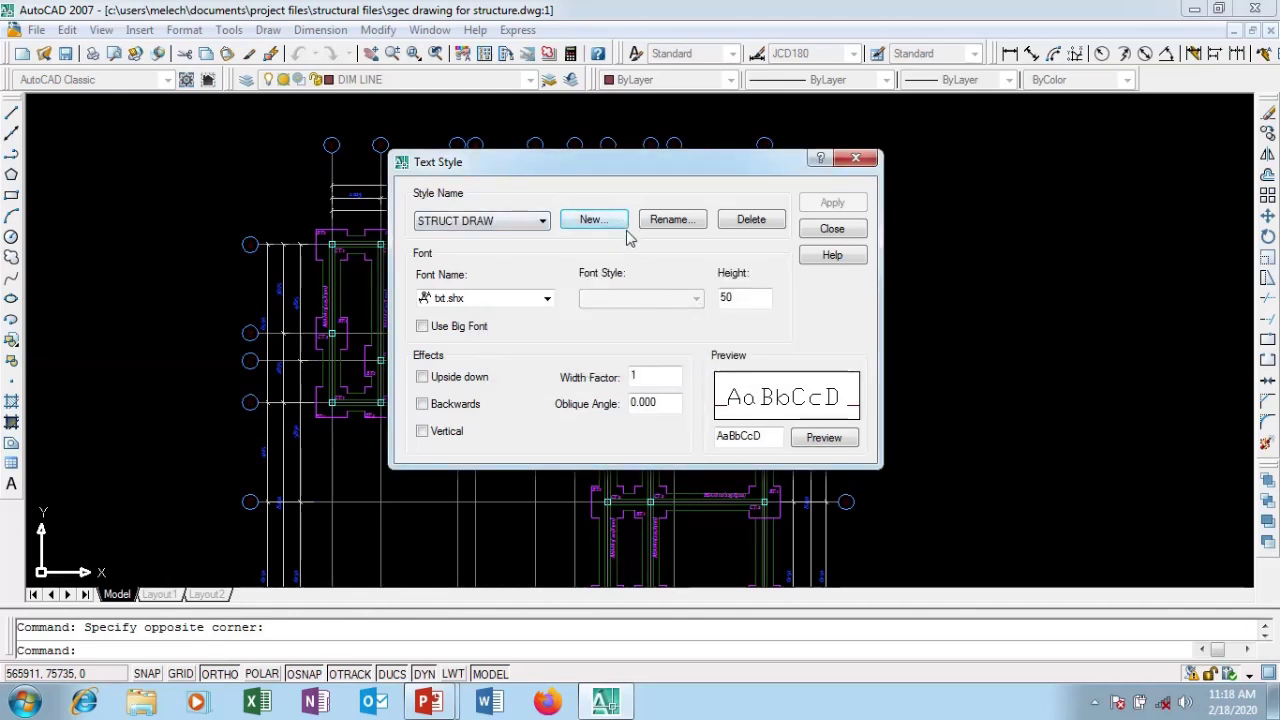
Choose Cambria as the font for the STRUCT DRAW style.
click(548, 301)
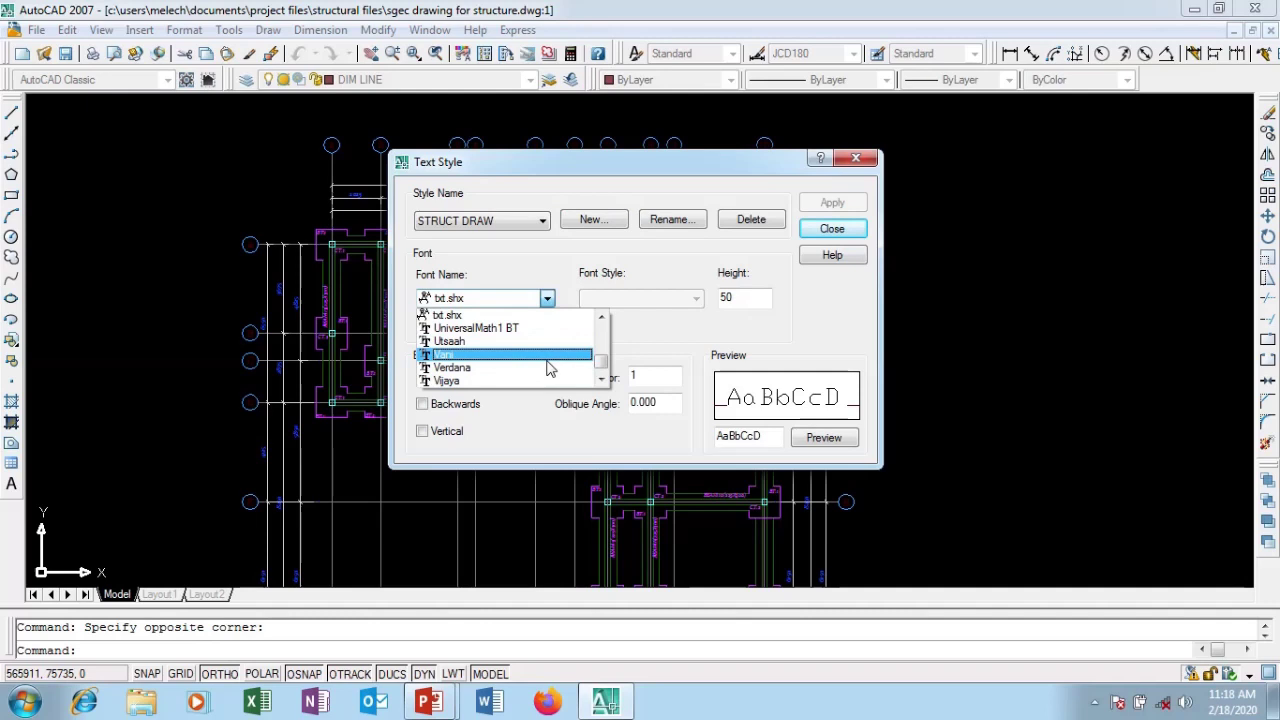
scroll(548, 368, down, 5)
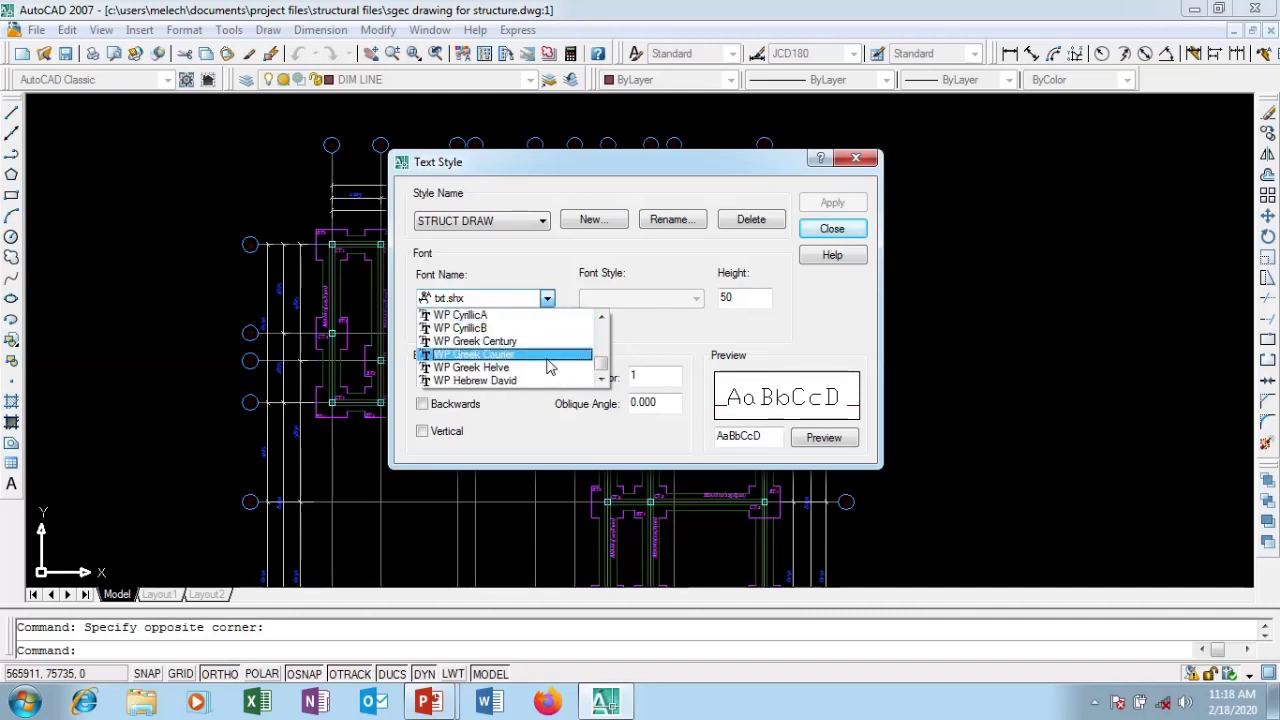
key(c)
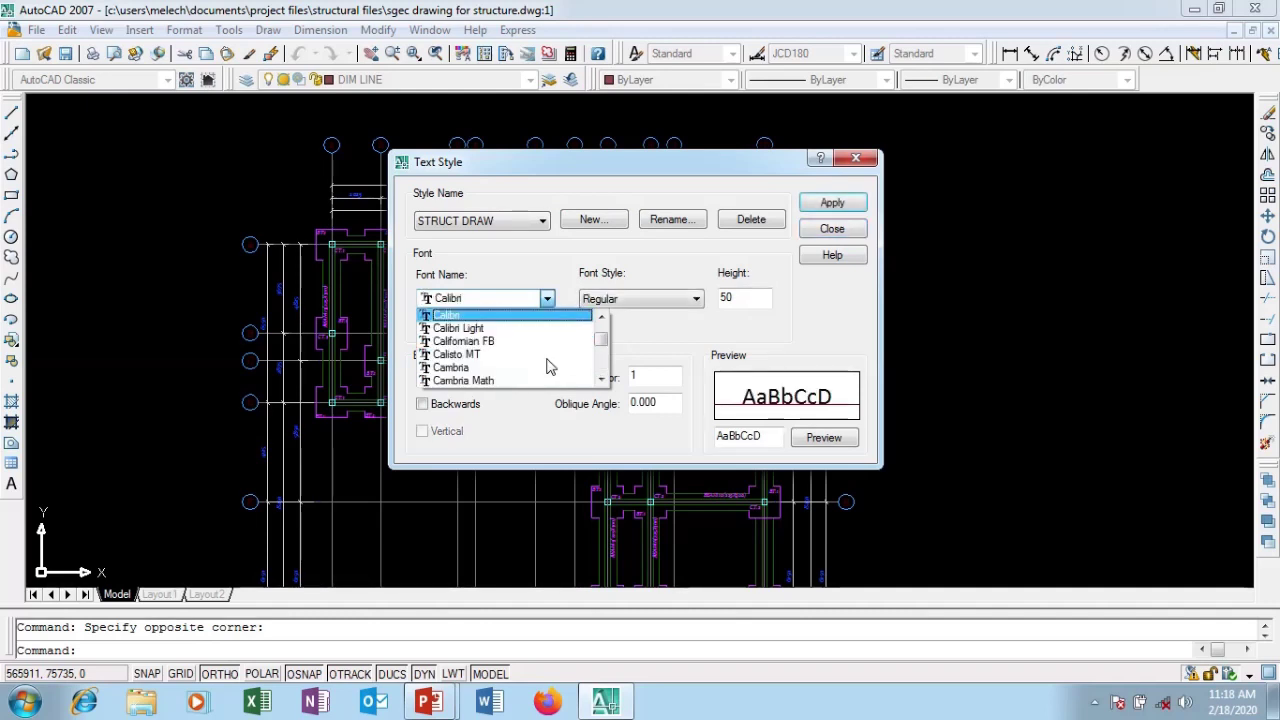
scroll(545, 364, down, 2)
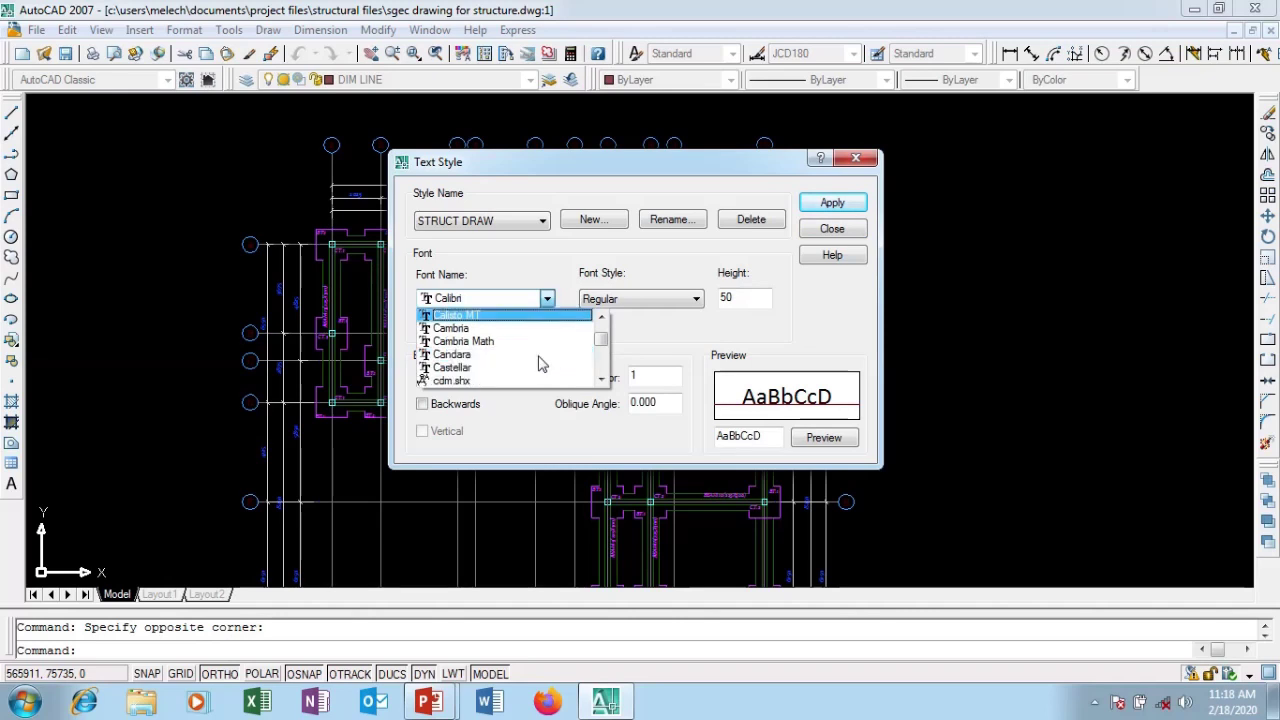
scroll(535, 362, up, 1)
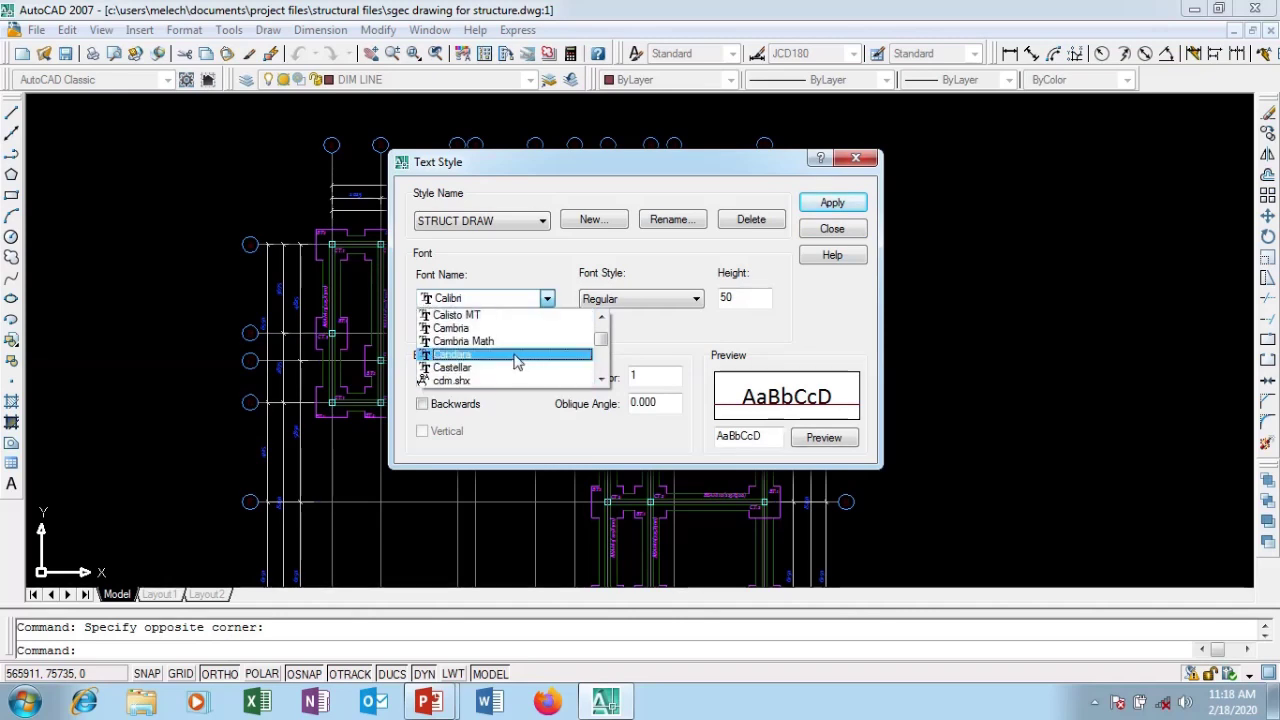
click(483, 335)
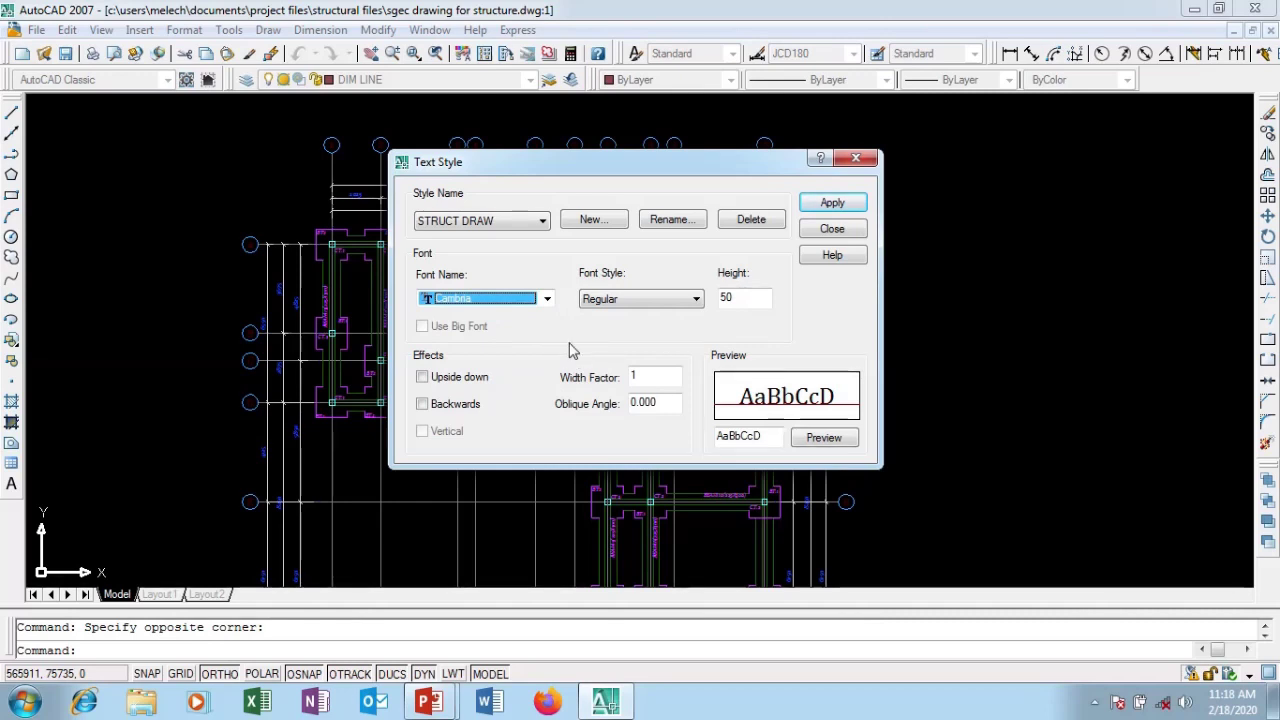
Give STRUCT DRAW a Bold font style and a text height of 170.
click(656, 299)
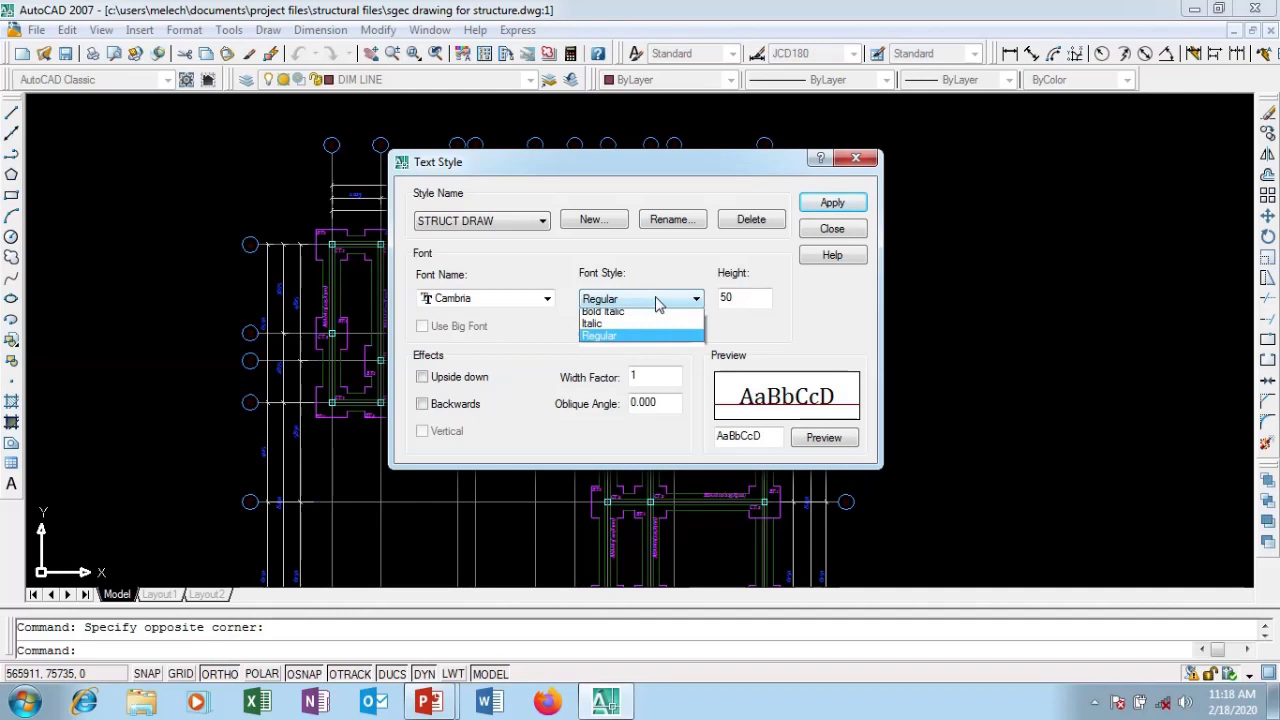
click(646, 316)
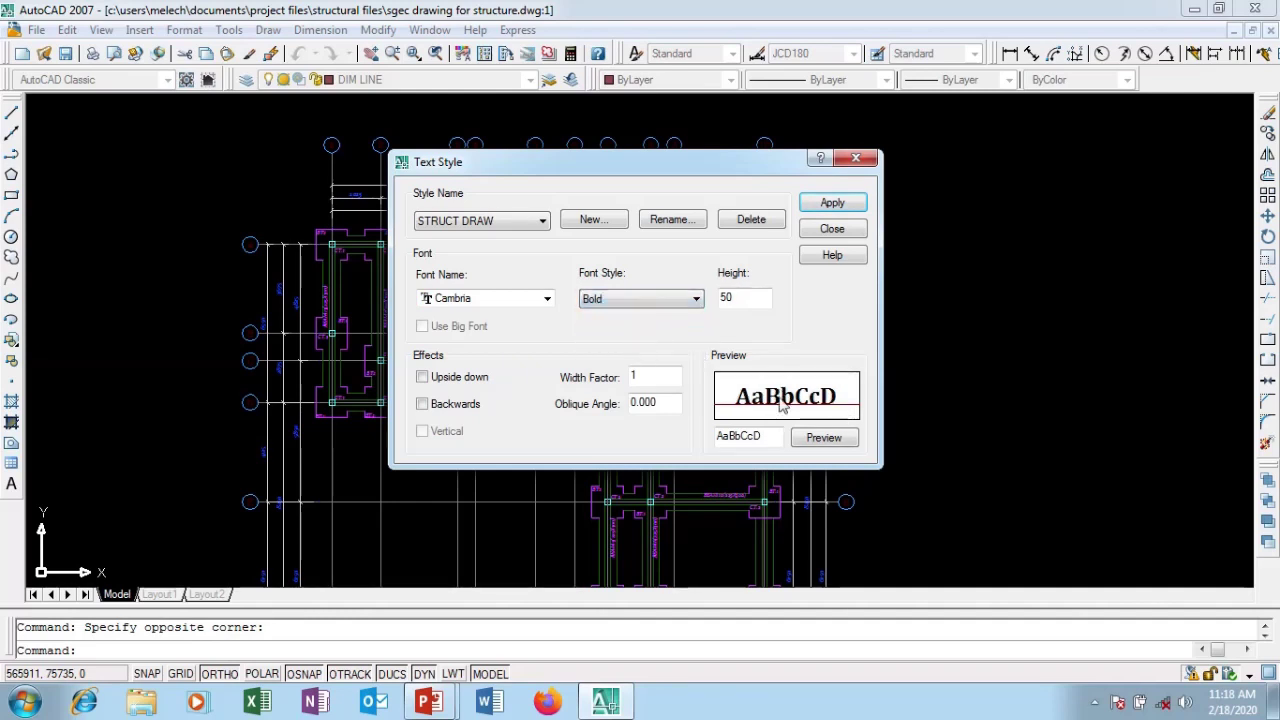
double_click(740, 298)
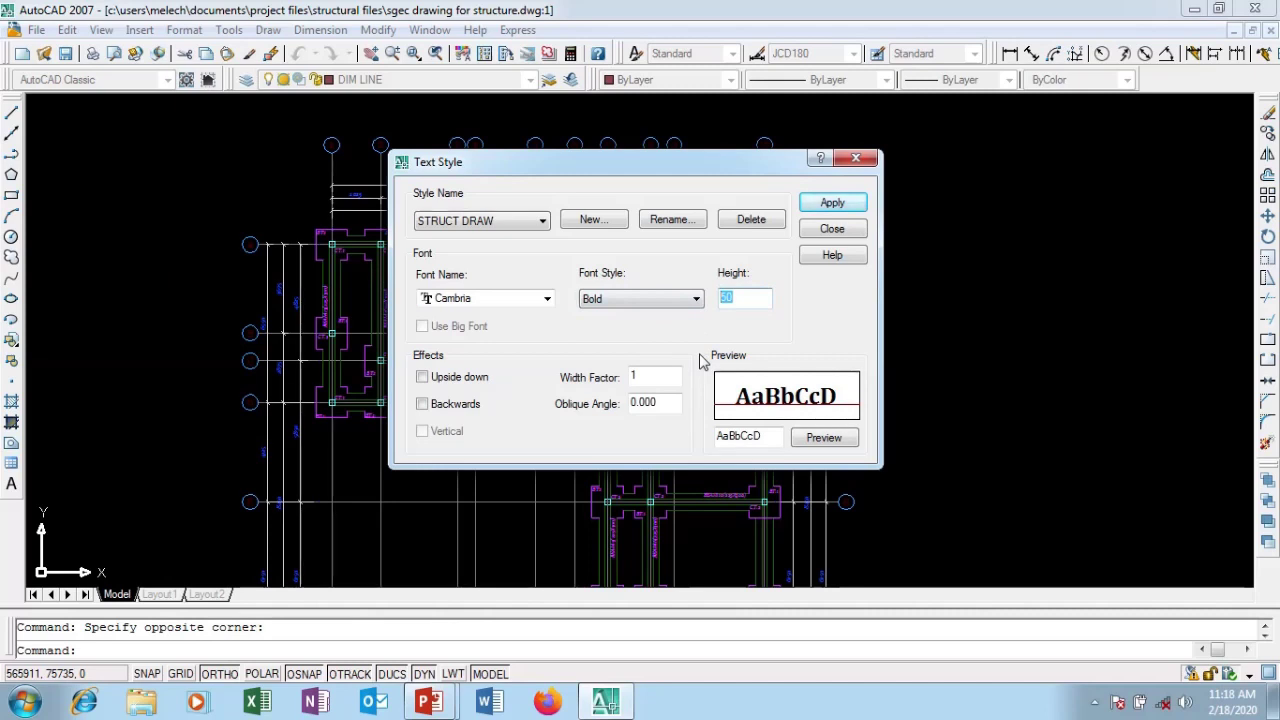
text(17)
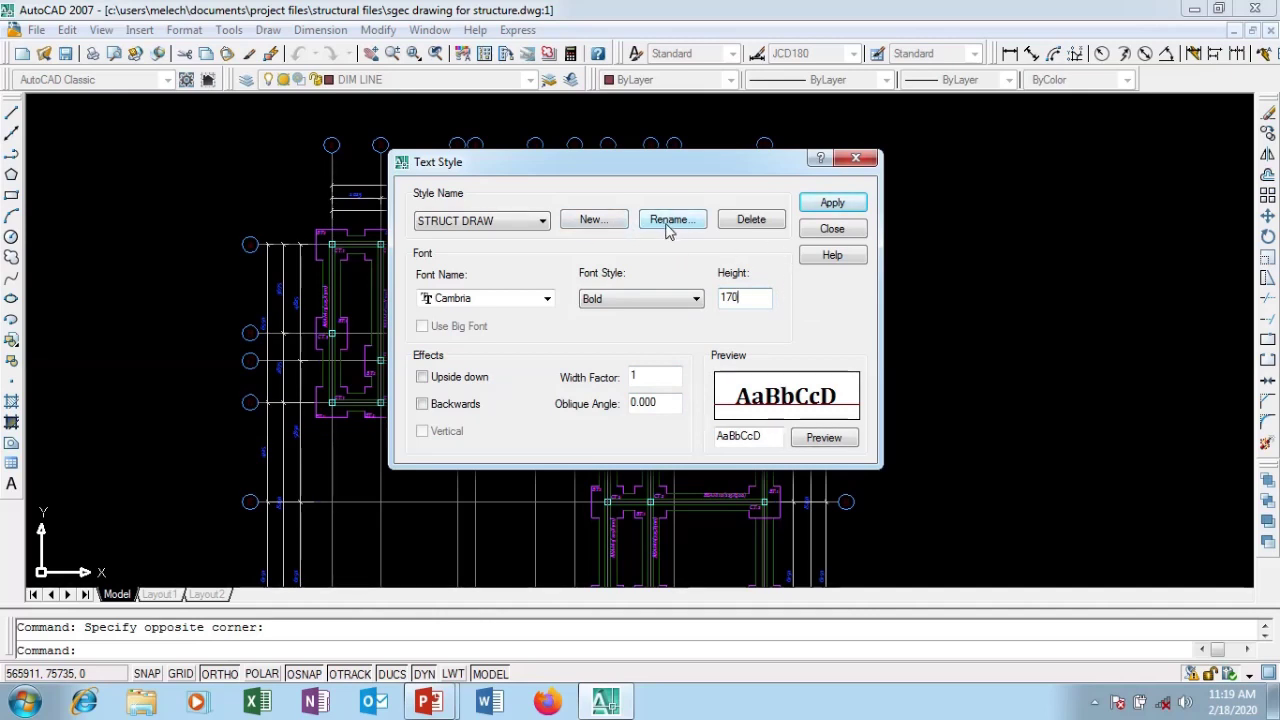
click(668, 222)
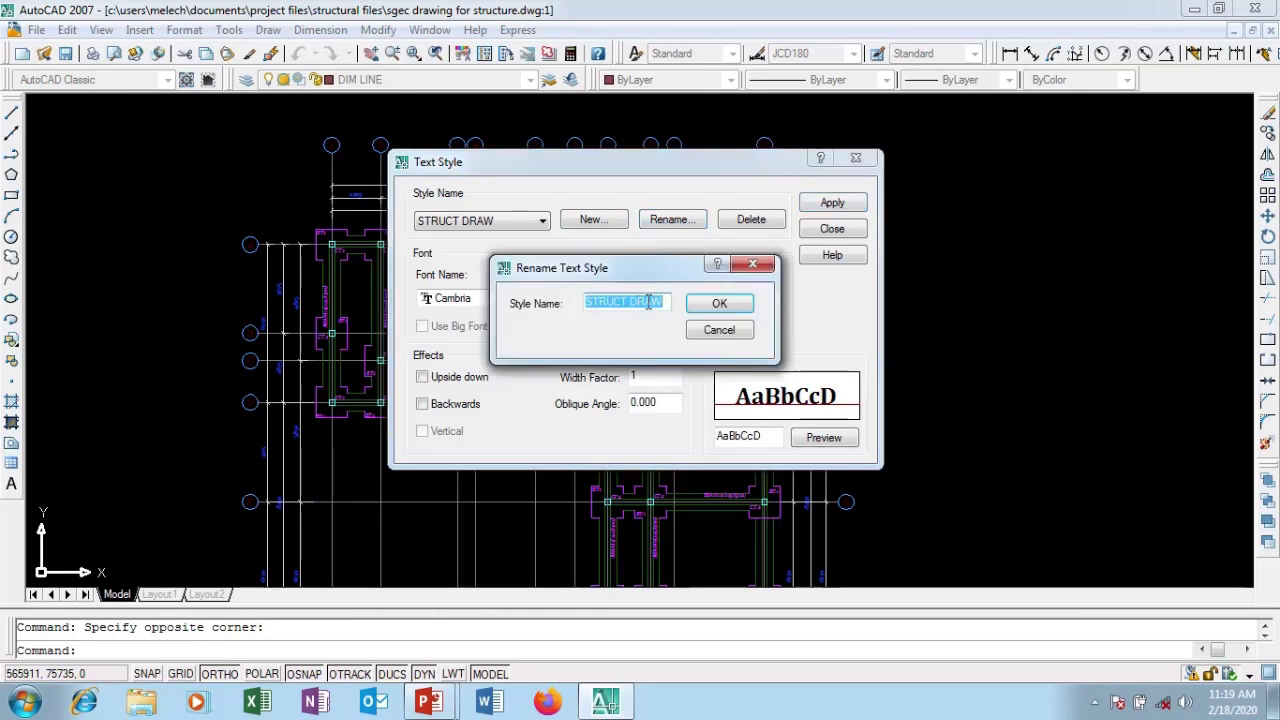
click(718, 336)
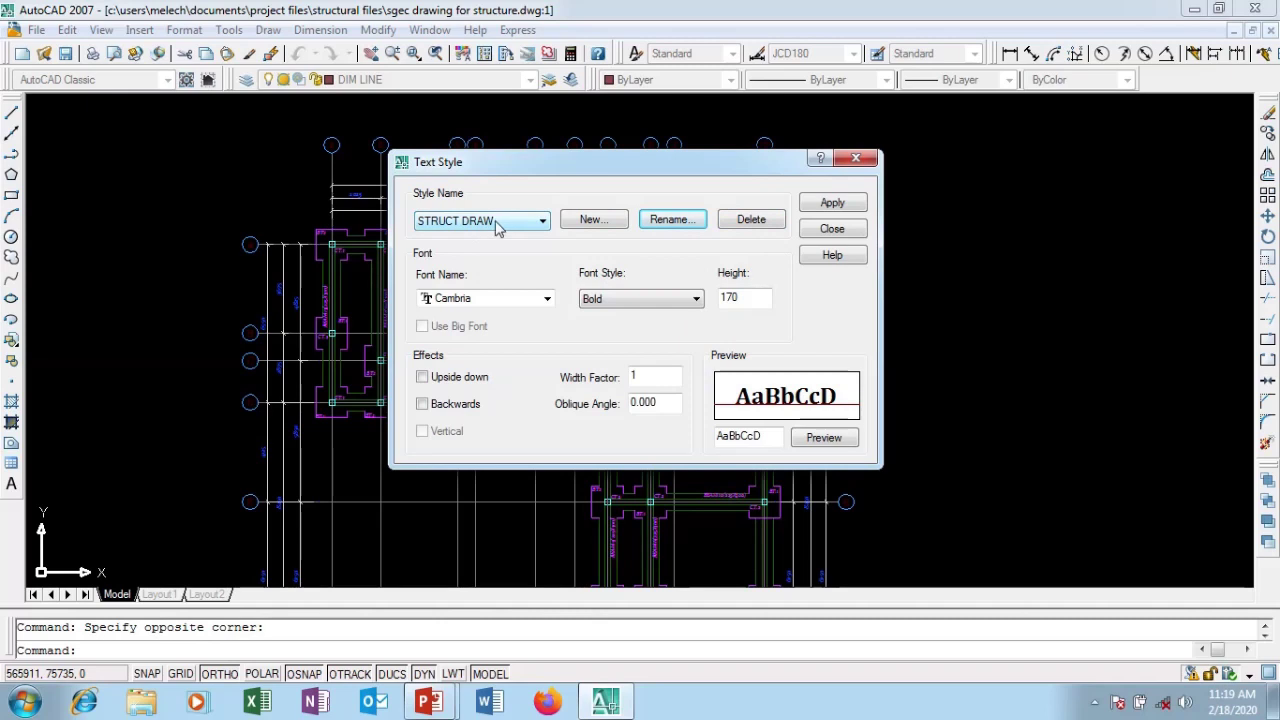
Save the STRUCT DRAW changes while switching to the FIXTXT style.
click(497, 224)
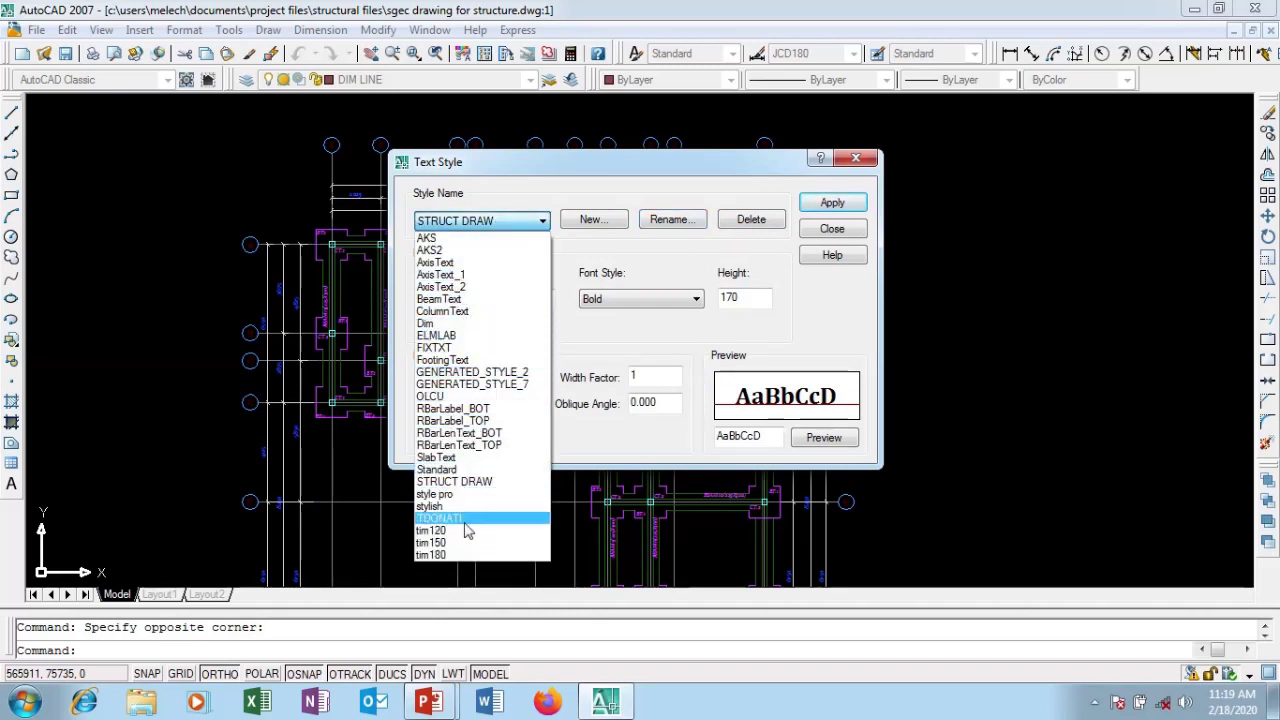
click(470, 352)
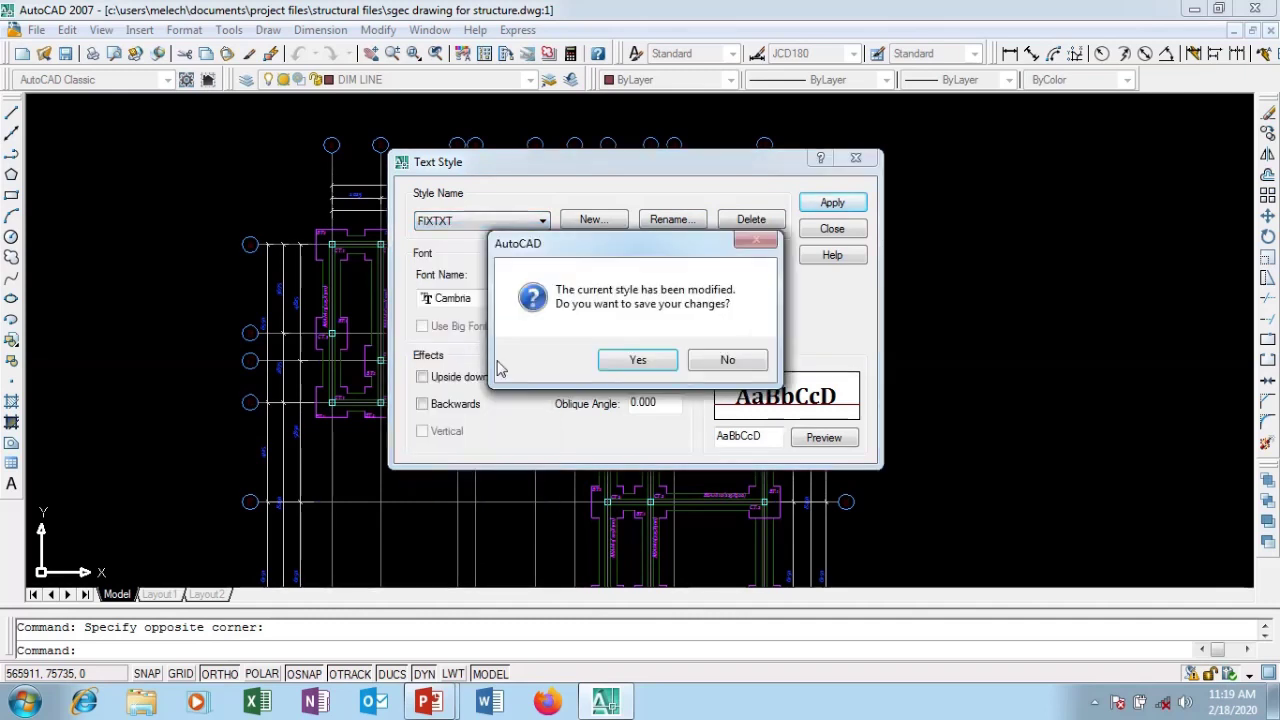
click(638, 361)
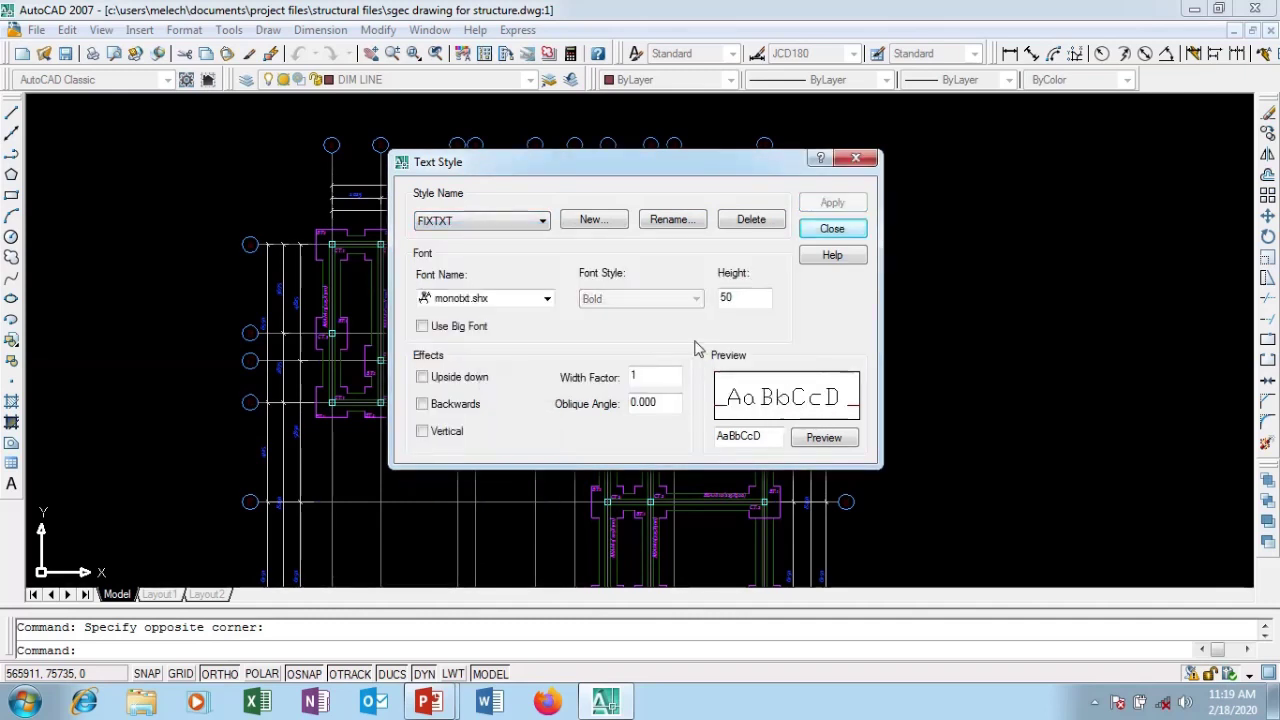
Try deleting FIXTXT, which is in use, then reload STRUCT DRAW.
click(751, 219)
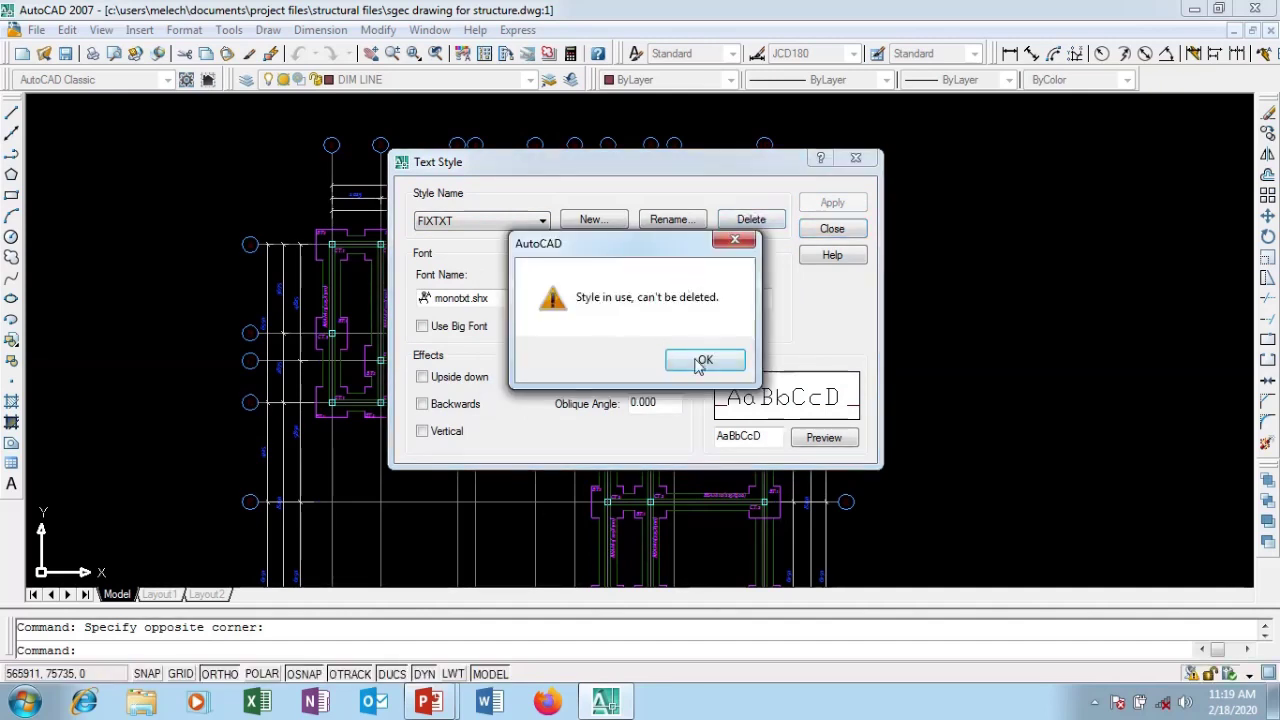
click(702, 362)
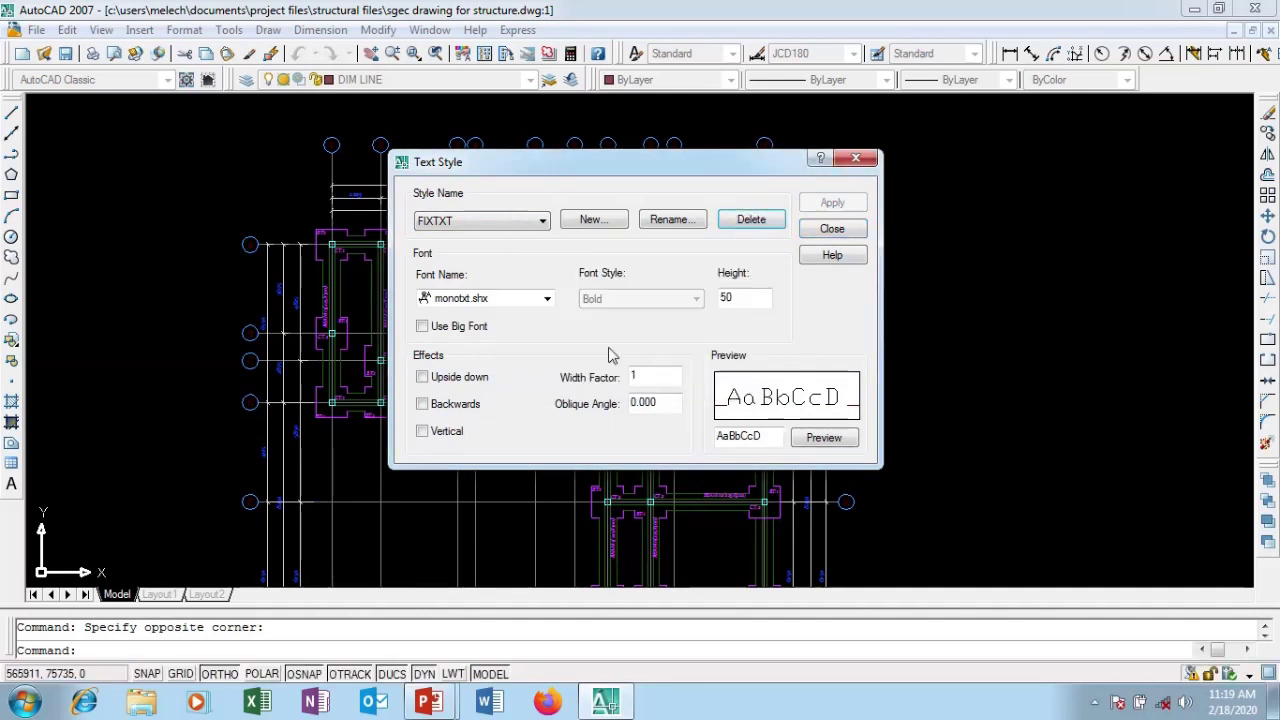
click(515, 222)
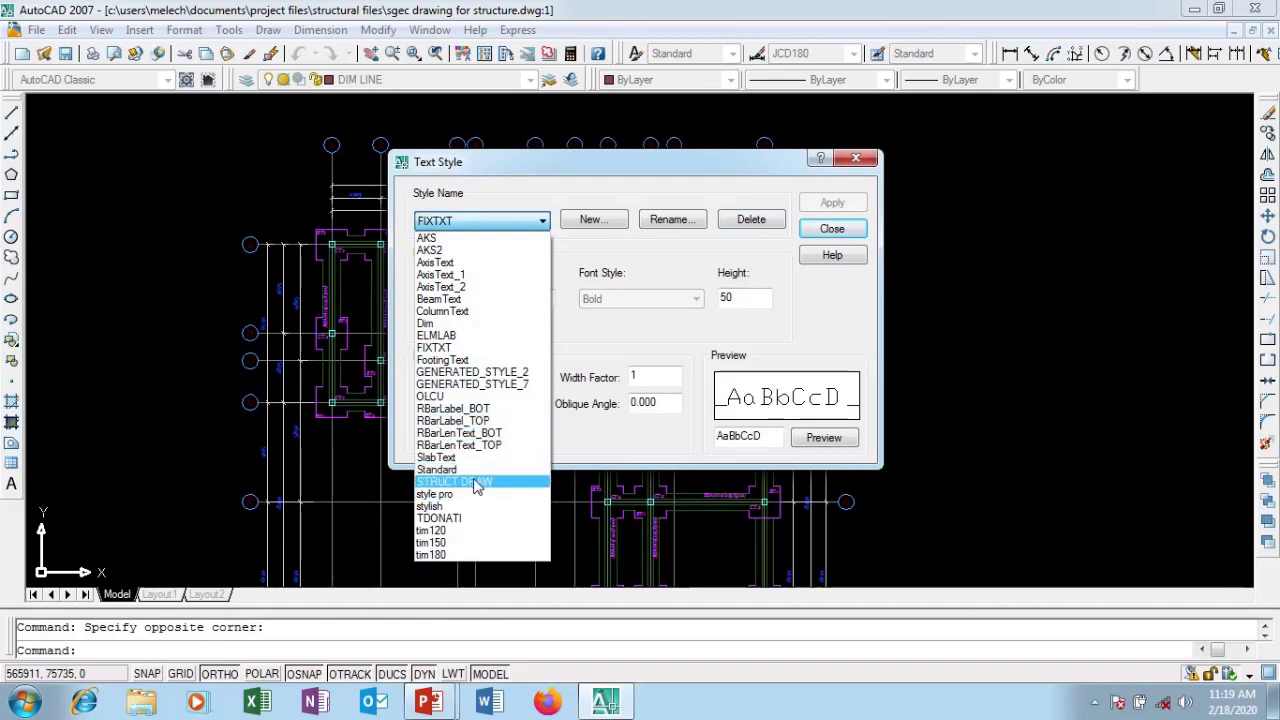
click(474, 483)
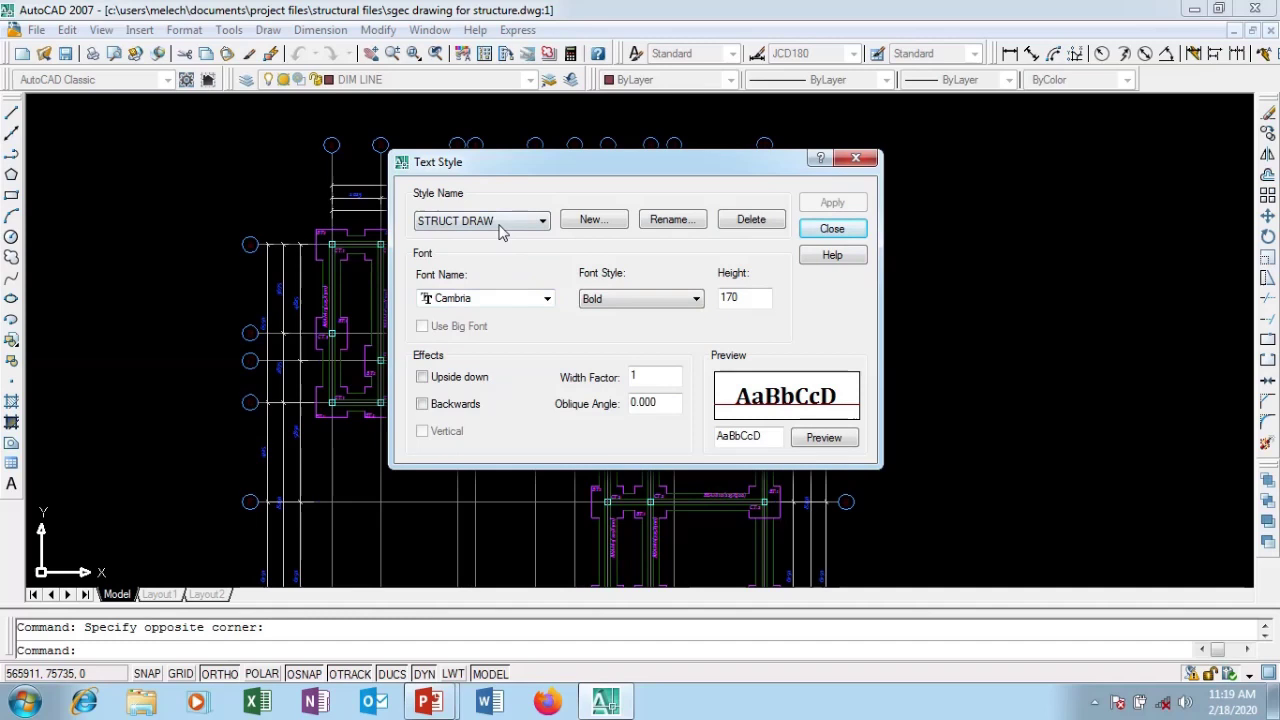
Make STRUCT DRAW the current text style from the Styles toolbar and reopen its settings.
click(831, 228)
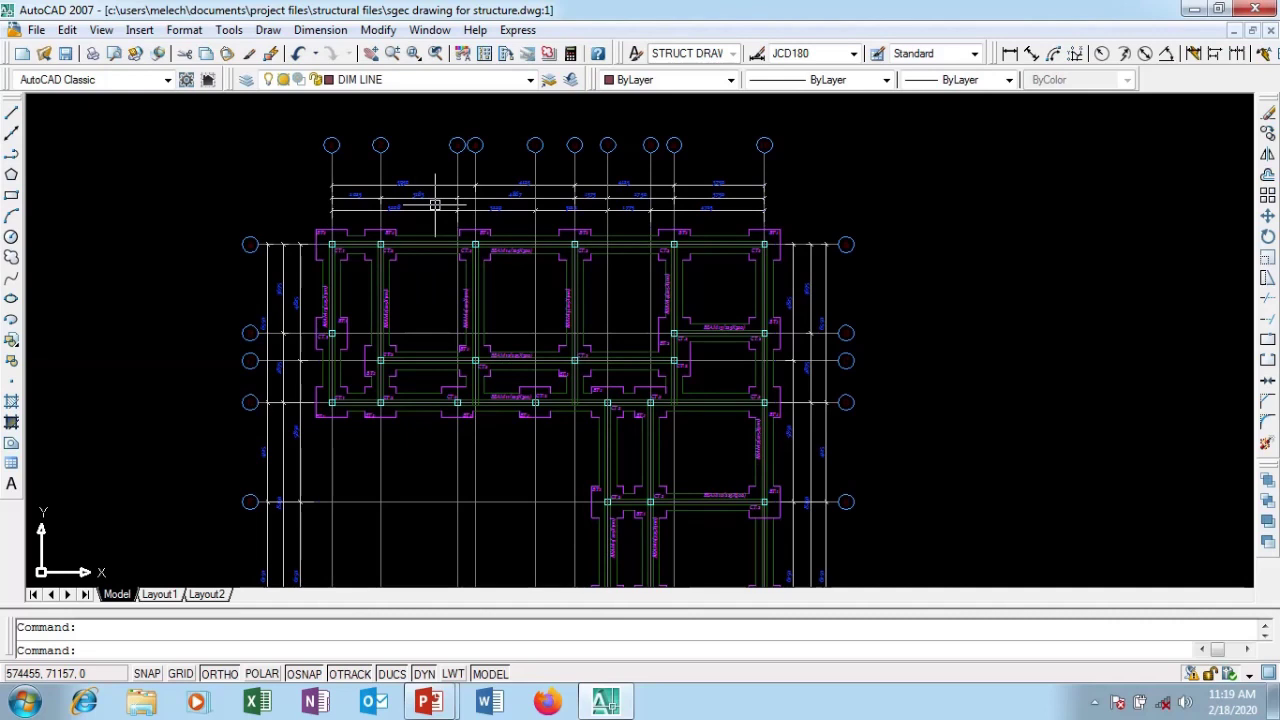
click(375, 185)
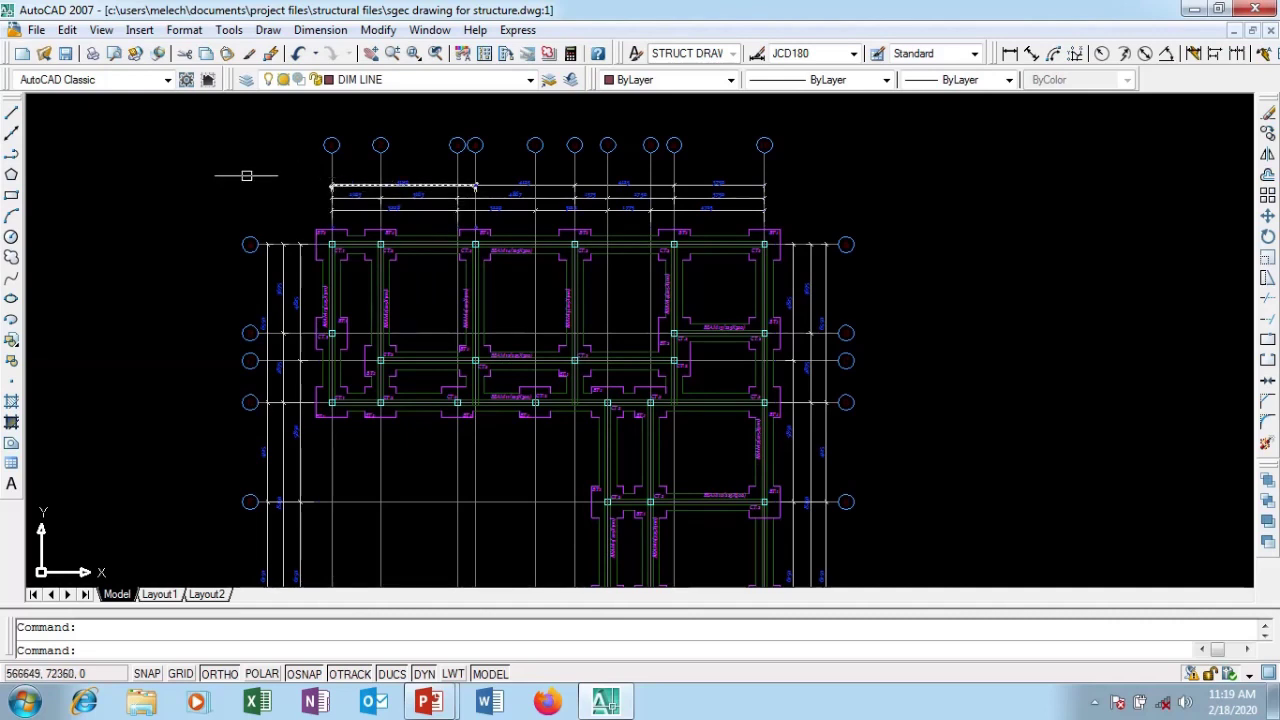
key(Escape)
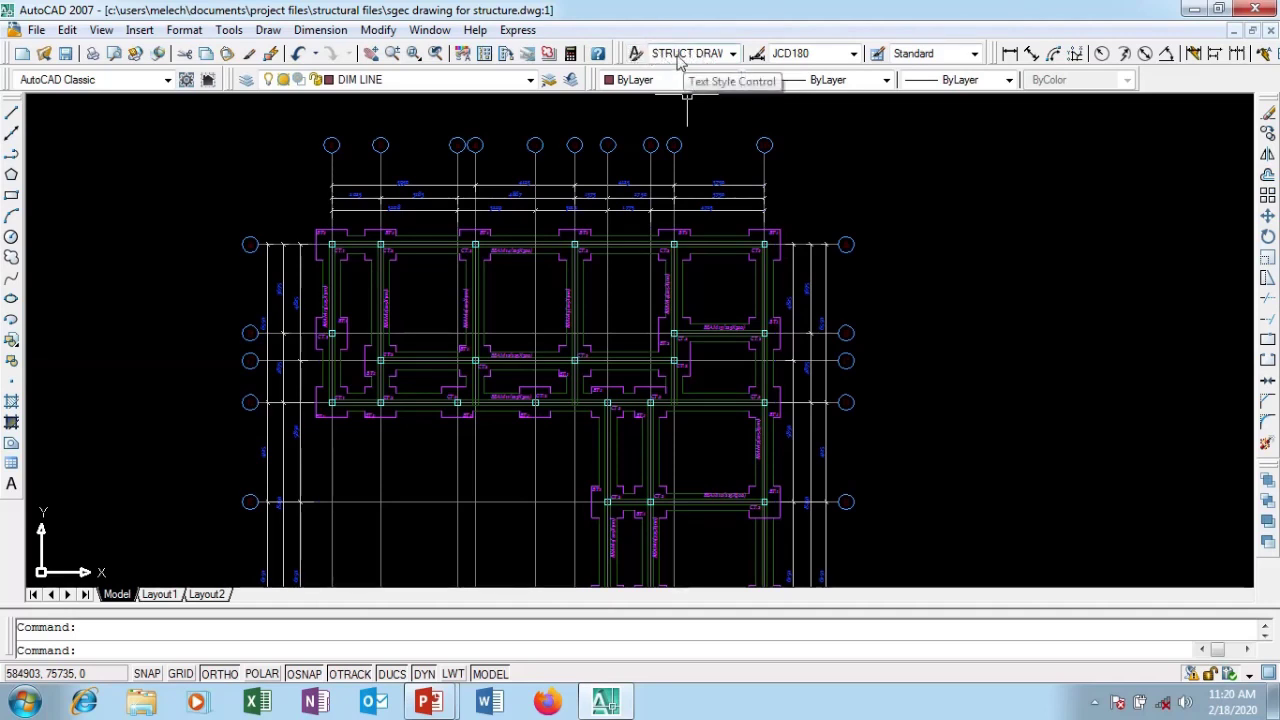
click(732, 53)
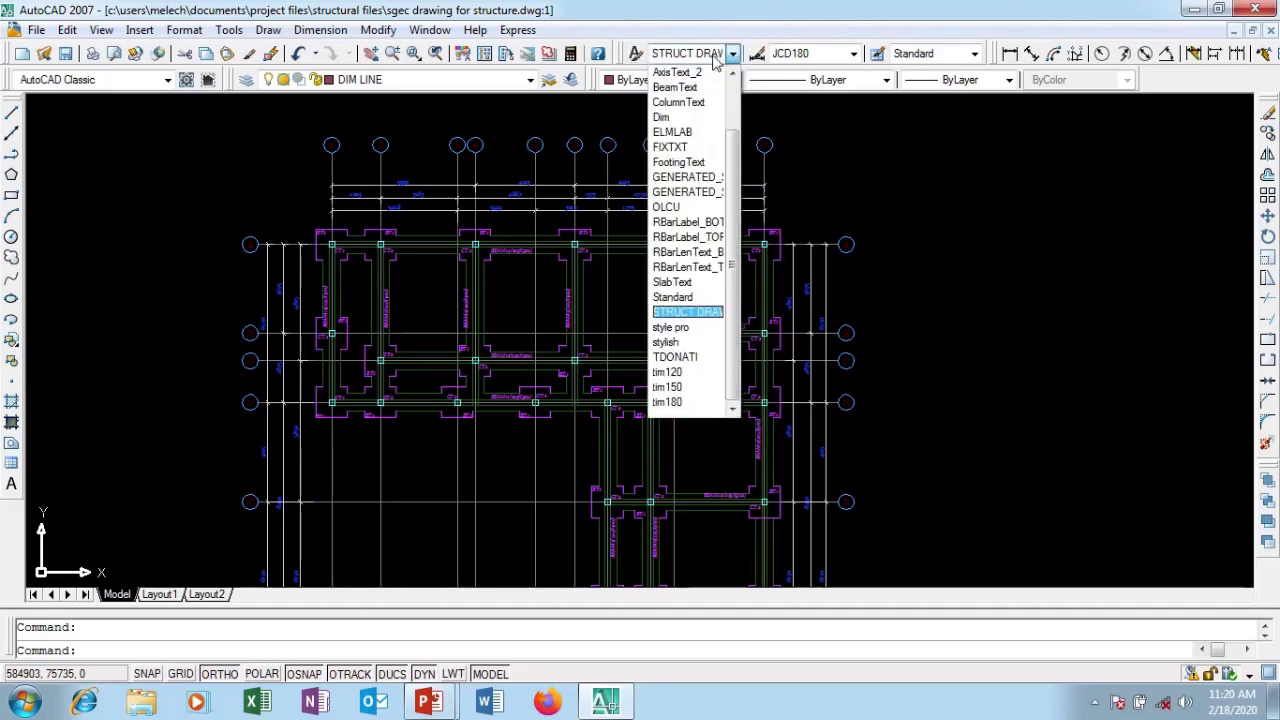
click(698, 315)
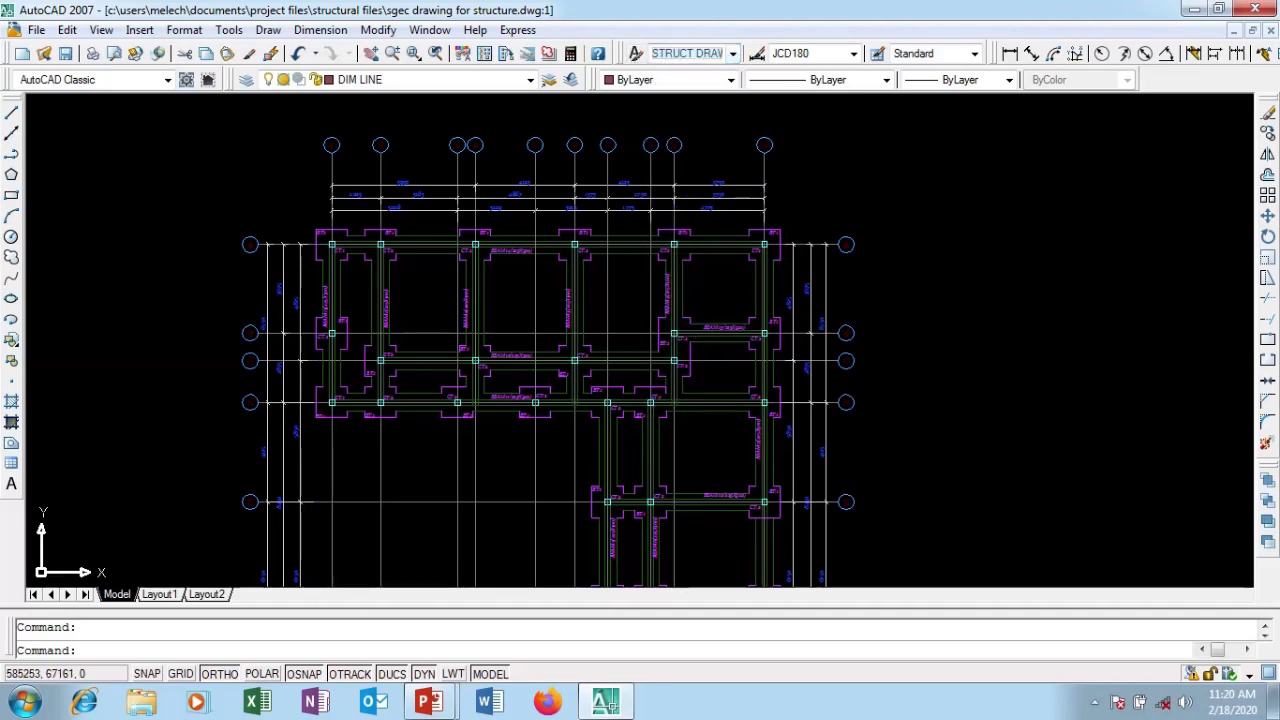
click(636, 55)
Change STRUCT DRAW's font style to Bold Italic, apply it, and close the dialog.
drag(643, 194, 650, 144)
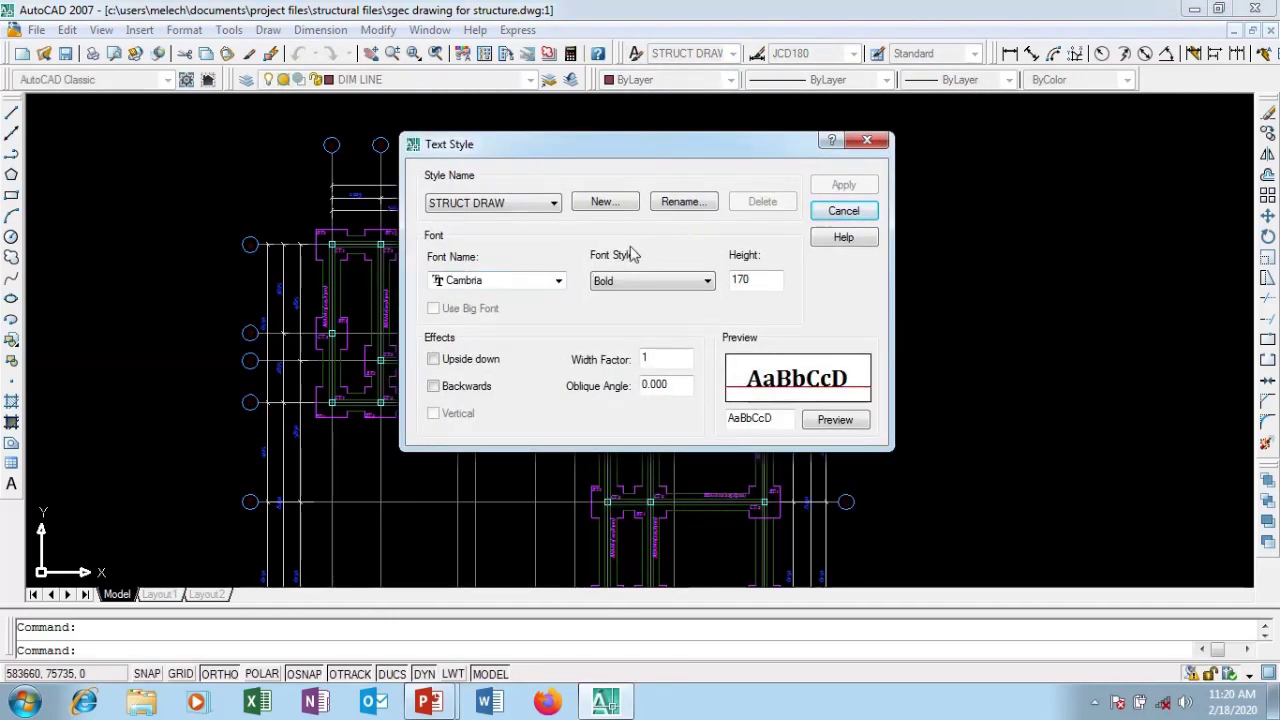
click(632, 283)
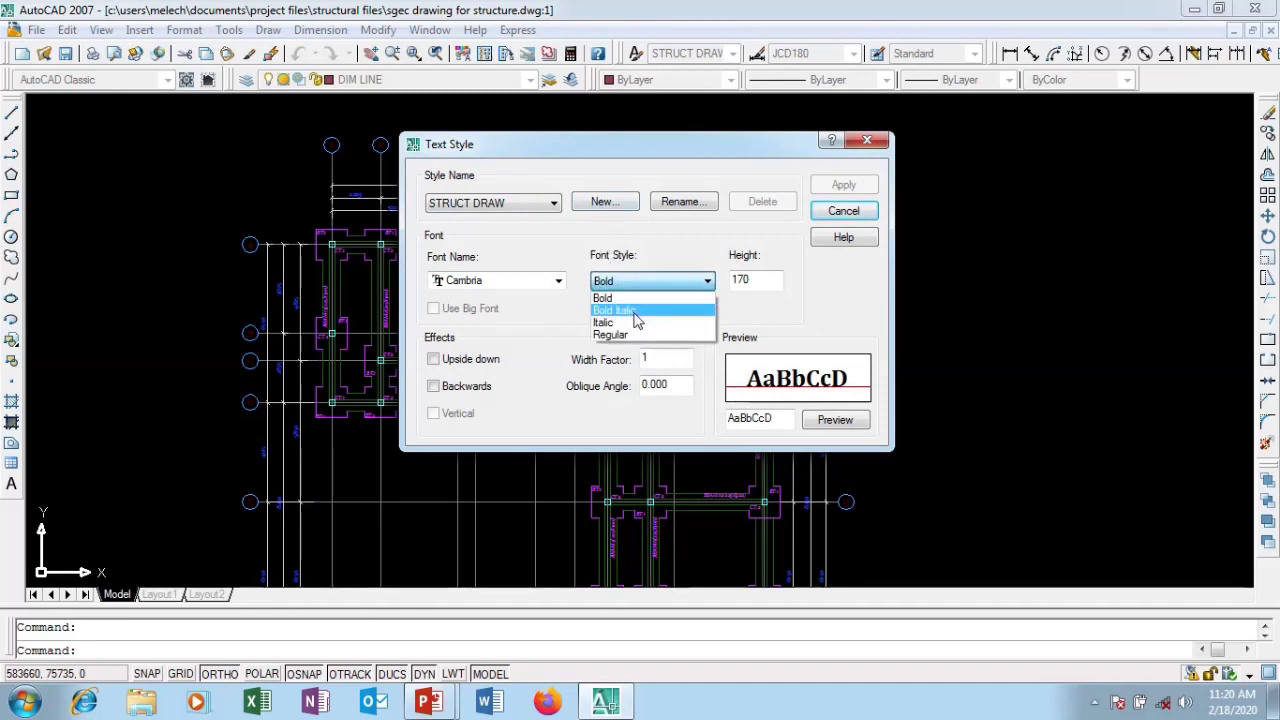
click(635, 315)
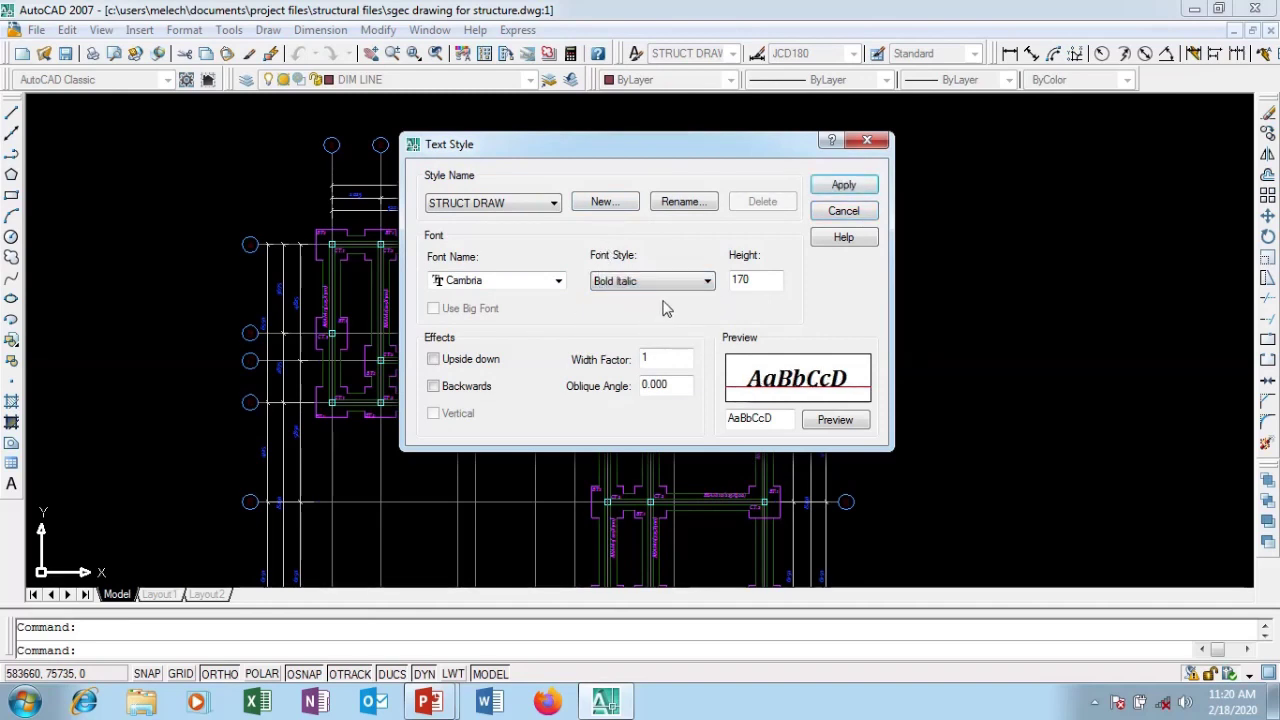
click(650, 285)
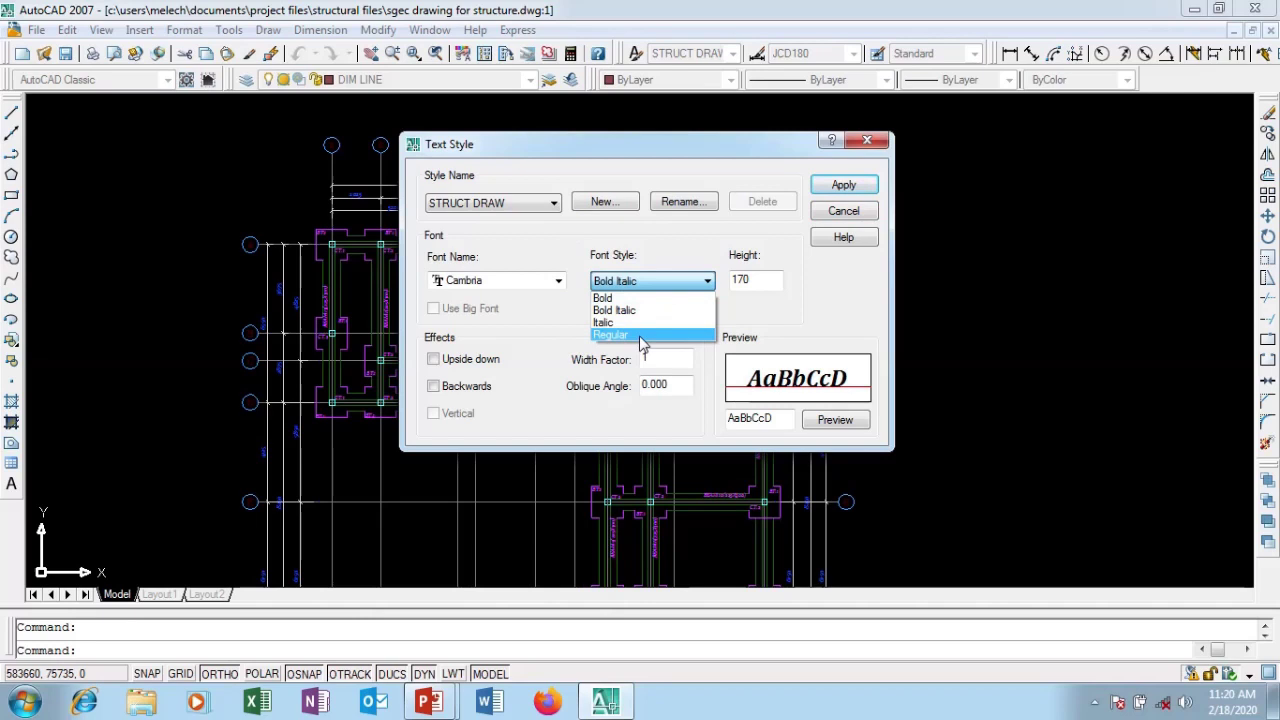
click(642, 336)
click(672, 285)
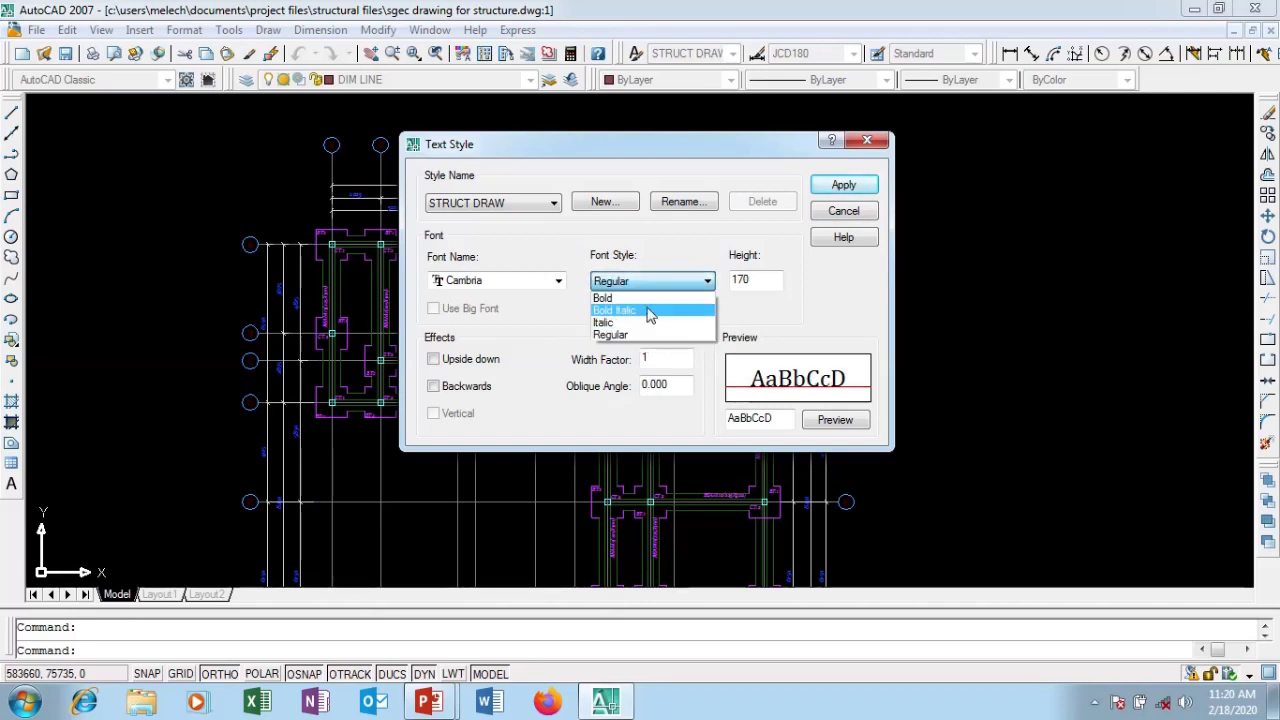
click(640, 298)
click(650, 281)
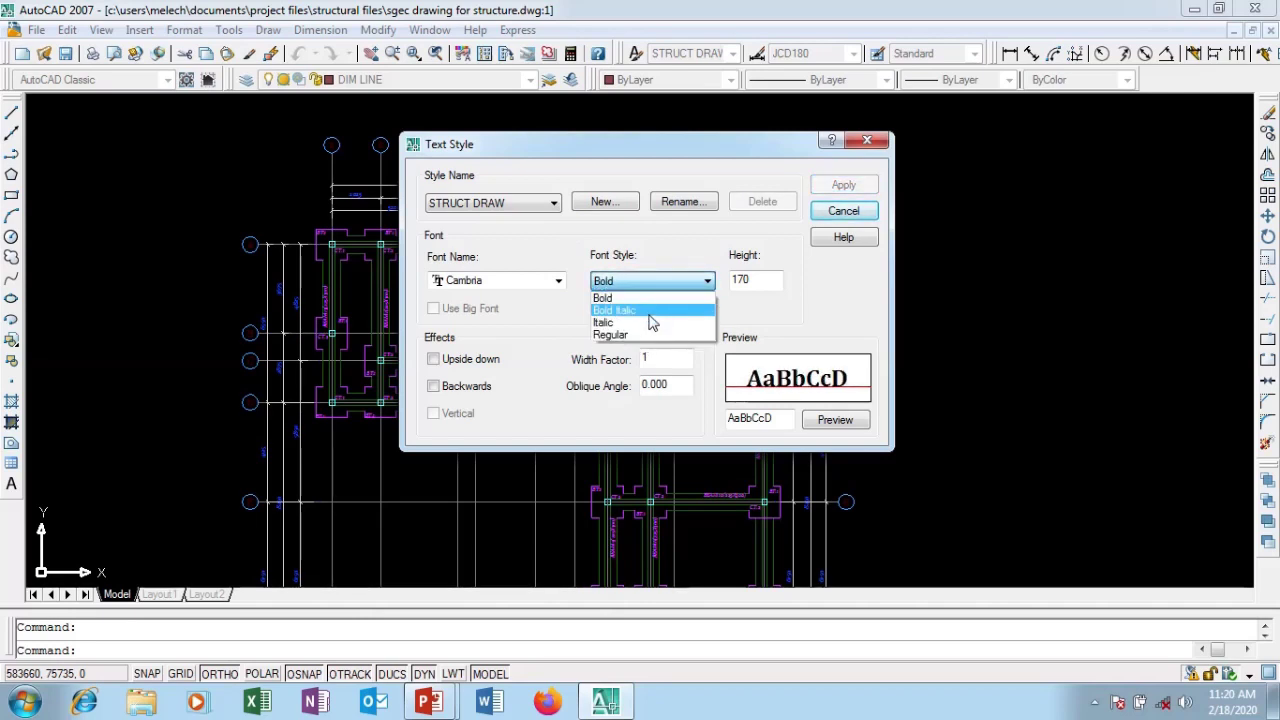
click(648, 311)
click(845, 185)
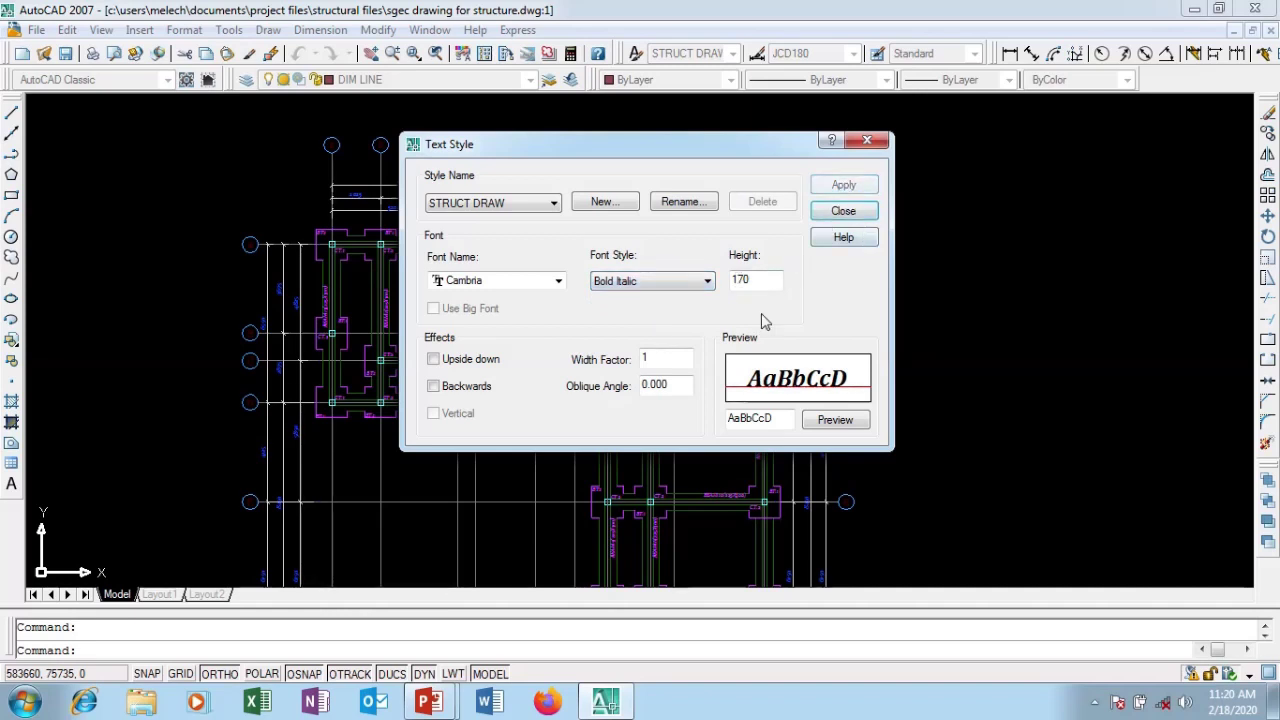
click(843, 211)
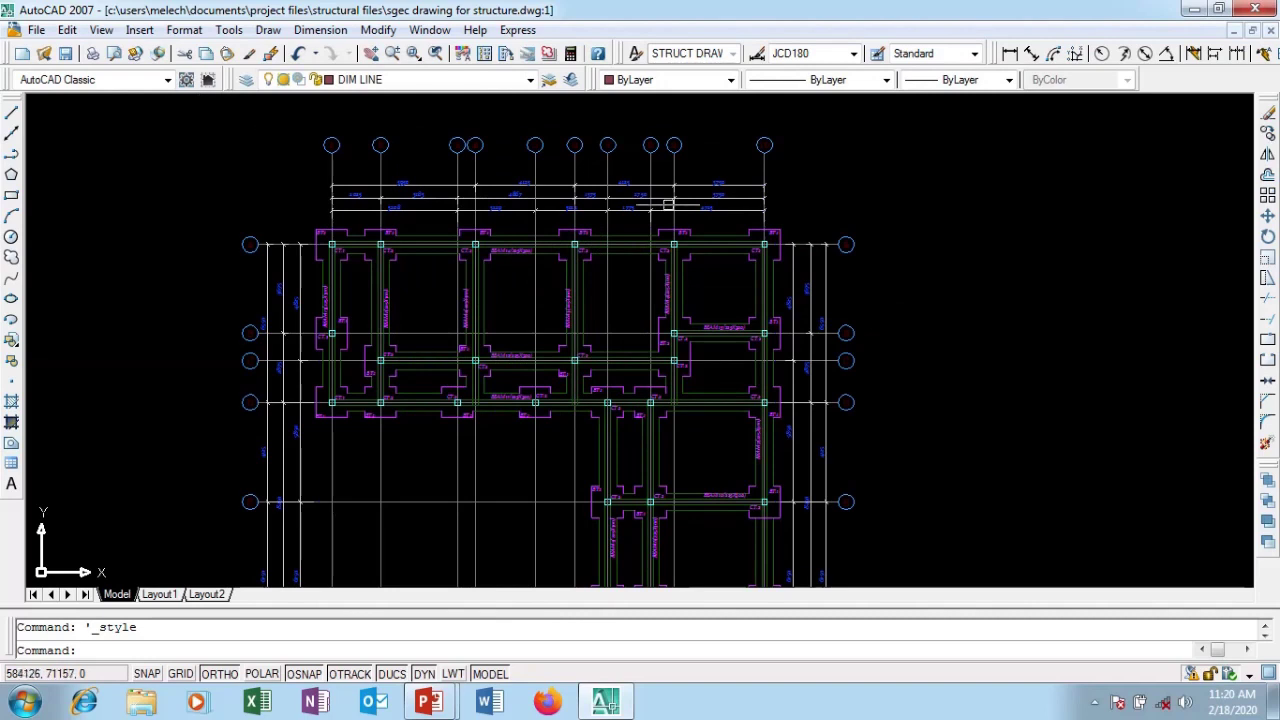
Draw a multiline text box to the right of the top dimension lines.
click(11, 484)
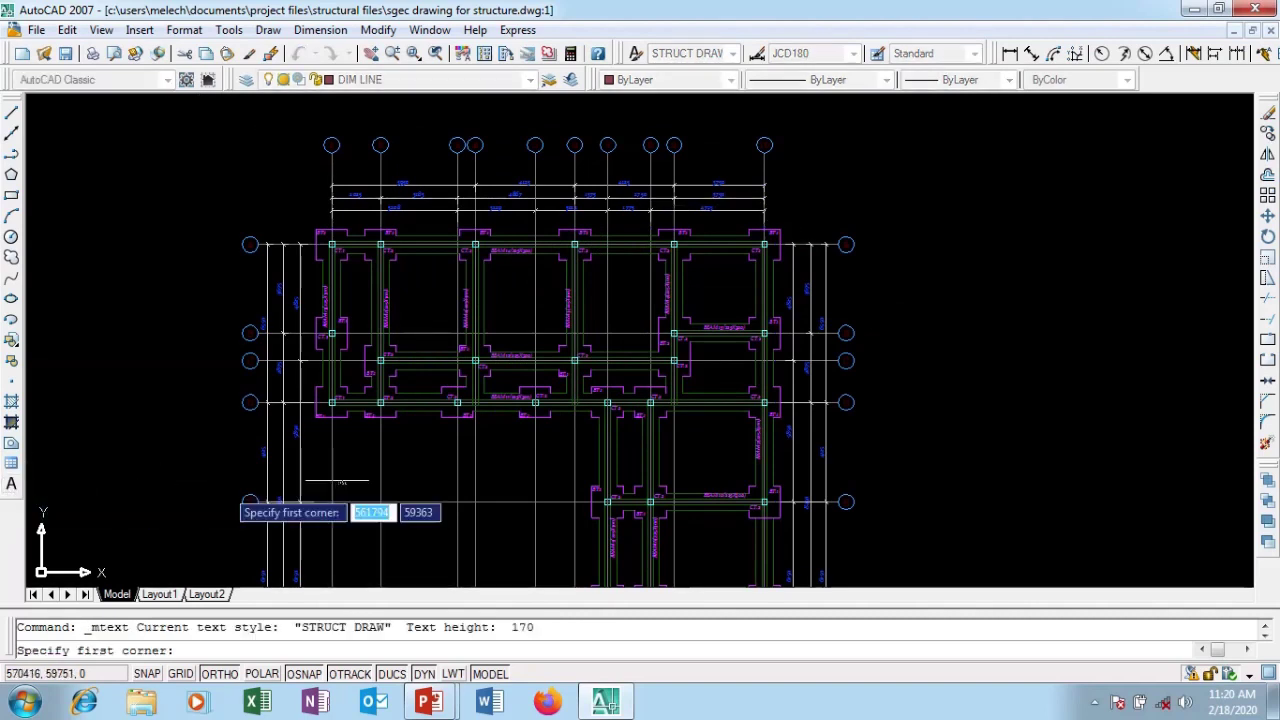
click(816, 187)
click(856, 199)
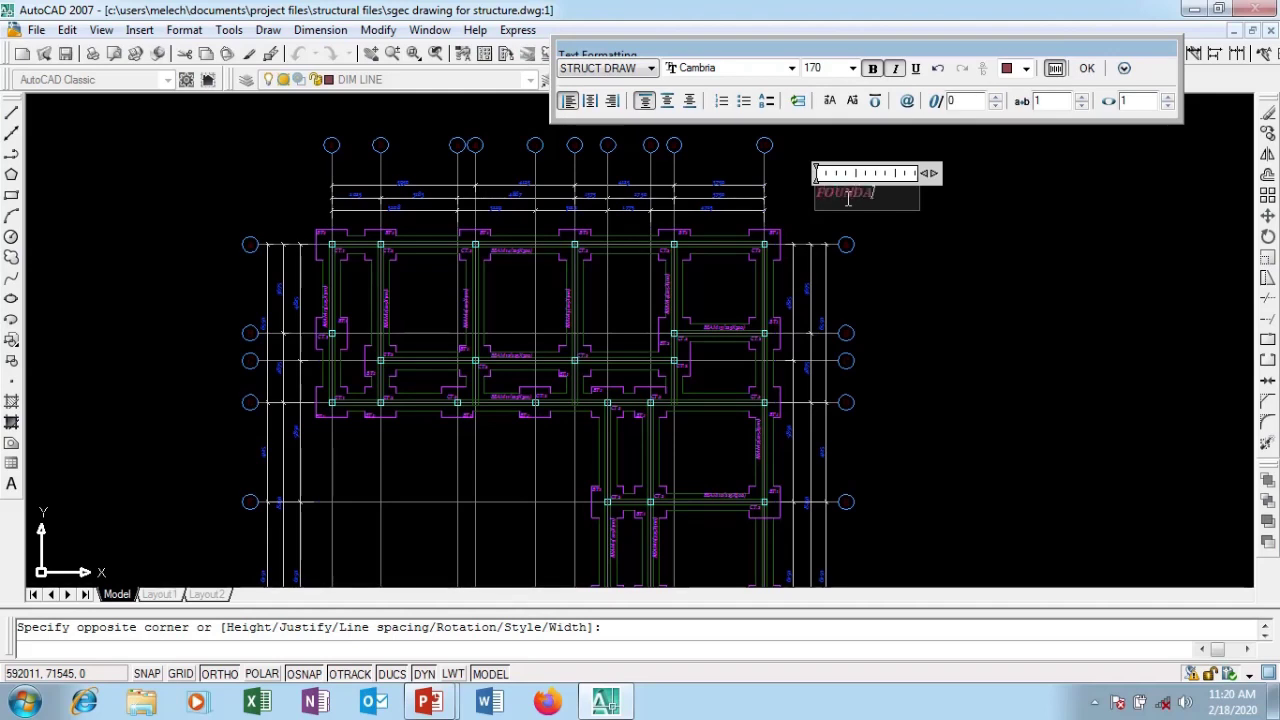
Type 'FOUNDATION LAYOUT', widen the text box to fit one line, and select the text.
text(TION L)
key(Return)
text(LAY)
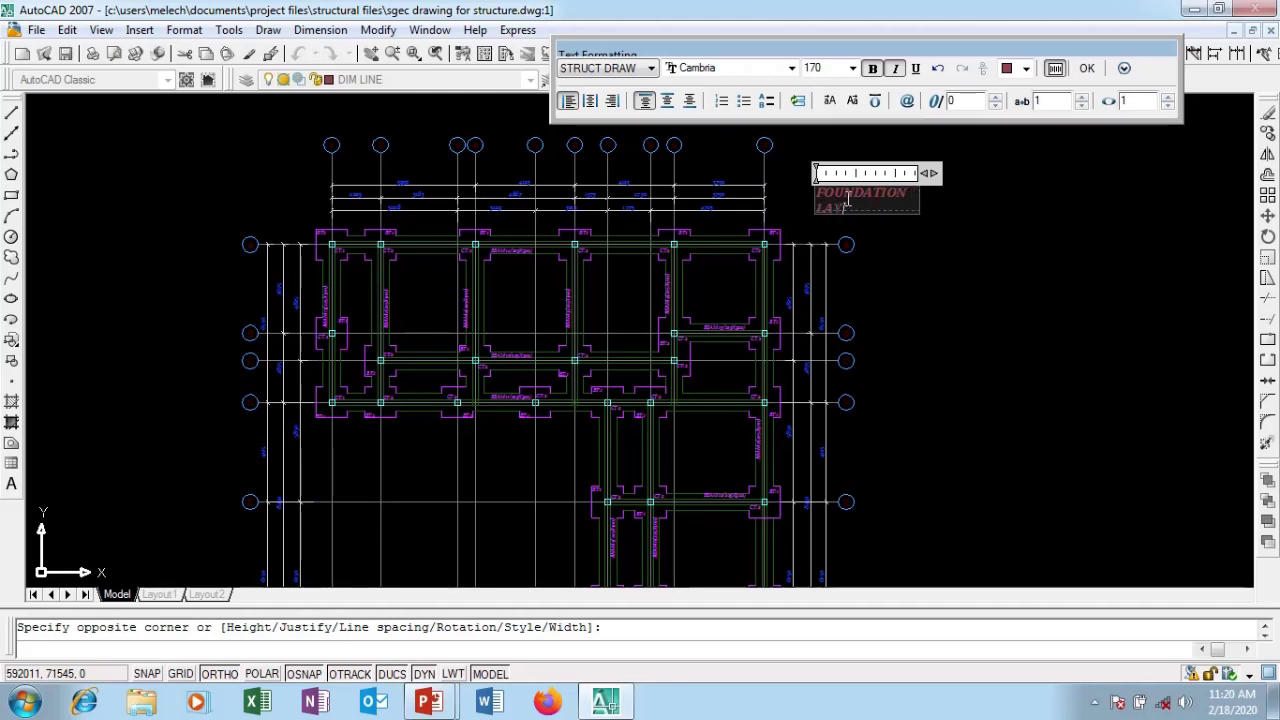
text(OUT)
drag(932, 173, 1045, 157)
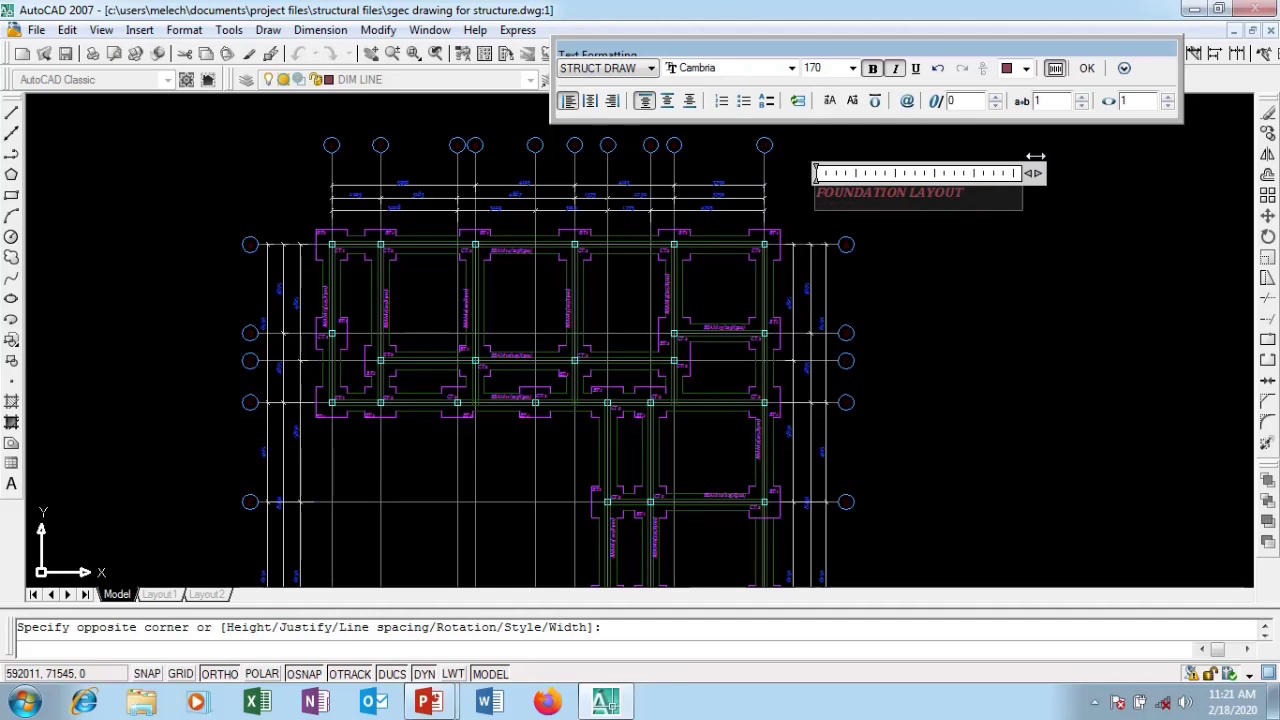
drag(979, 192, 815, 195)
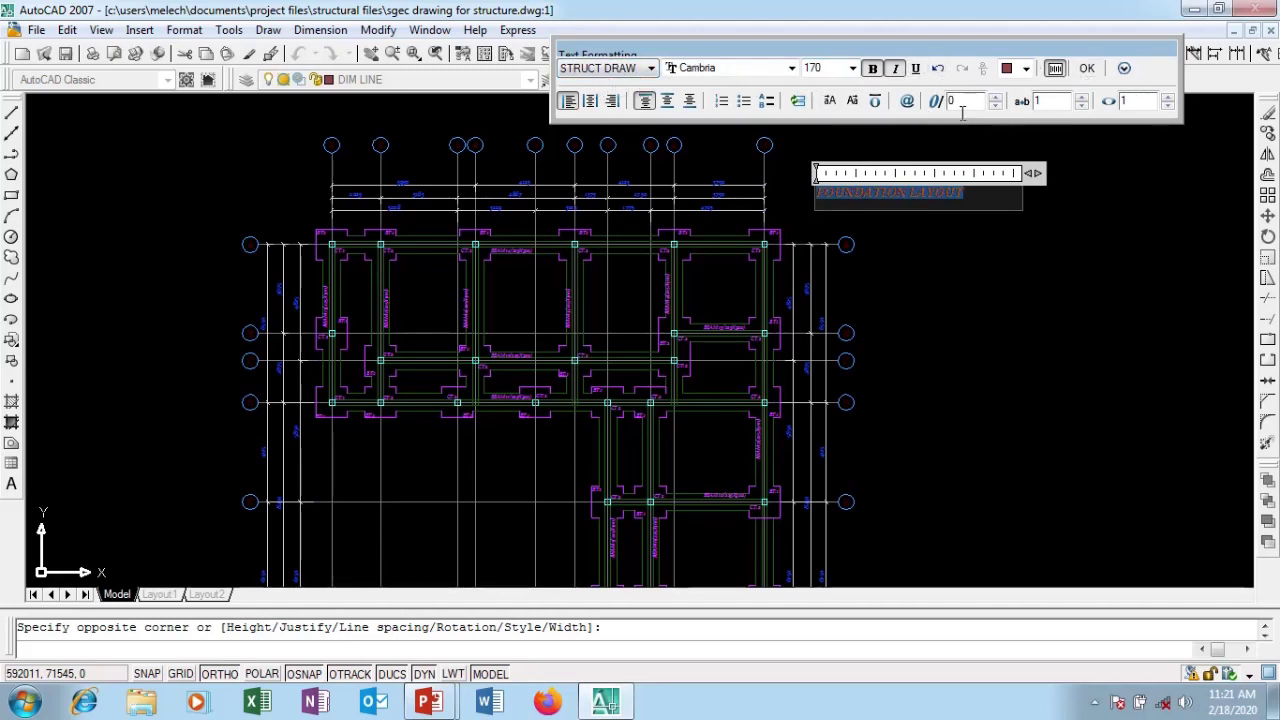
Set the FOUNDATION LAYOUT text height to 250 and widen the box to 4515 so it stays one line.
double_click(827, 69)
text(250)
key(Return)
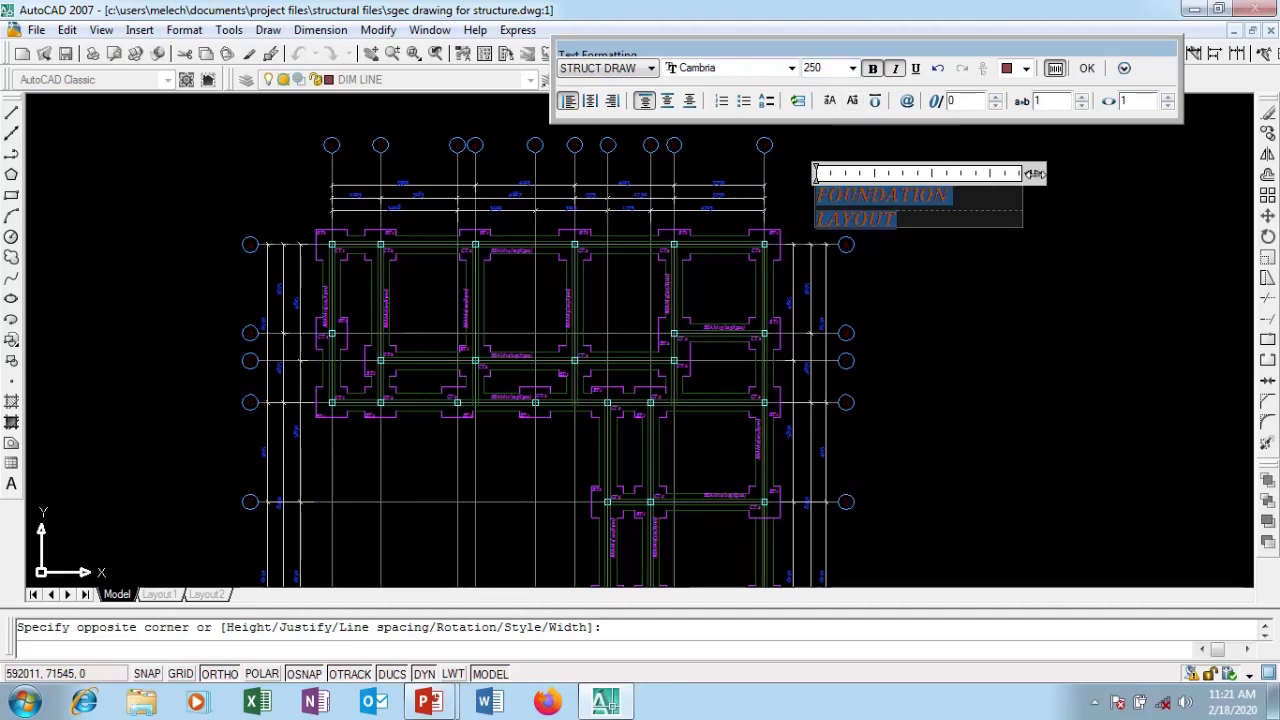
drag(1034, 174, 1090, 173)
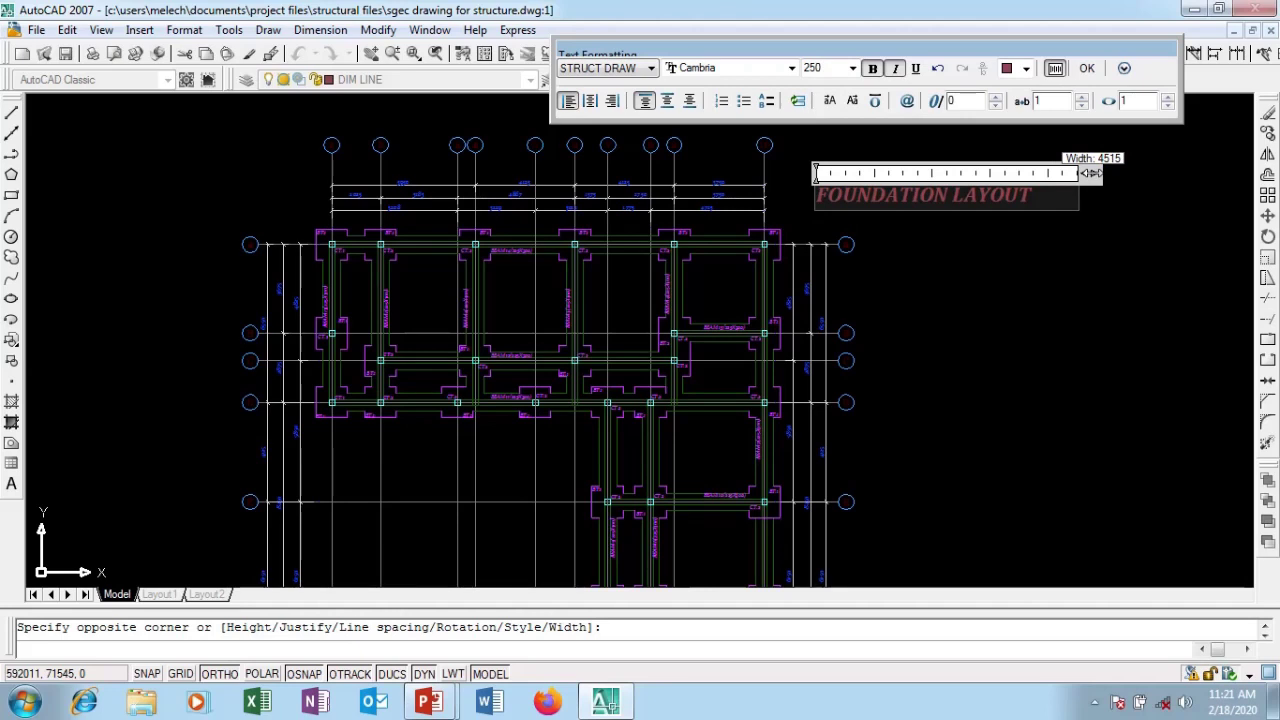
key(ctrl+a)
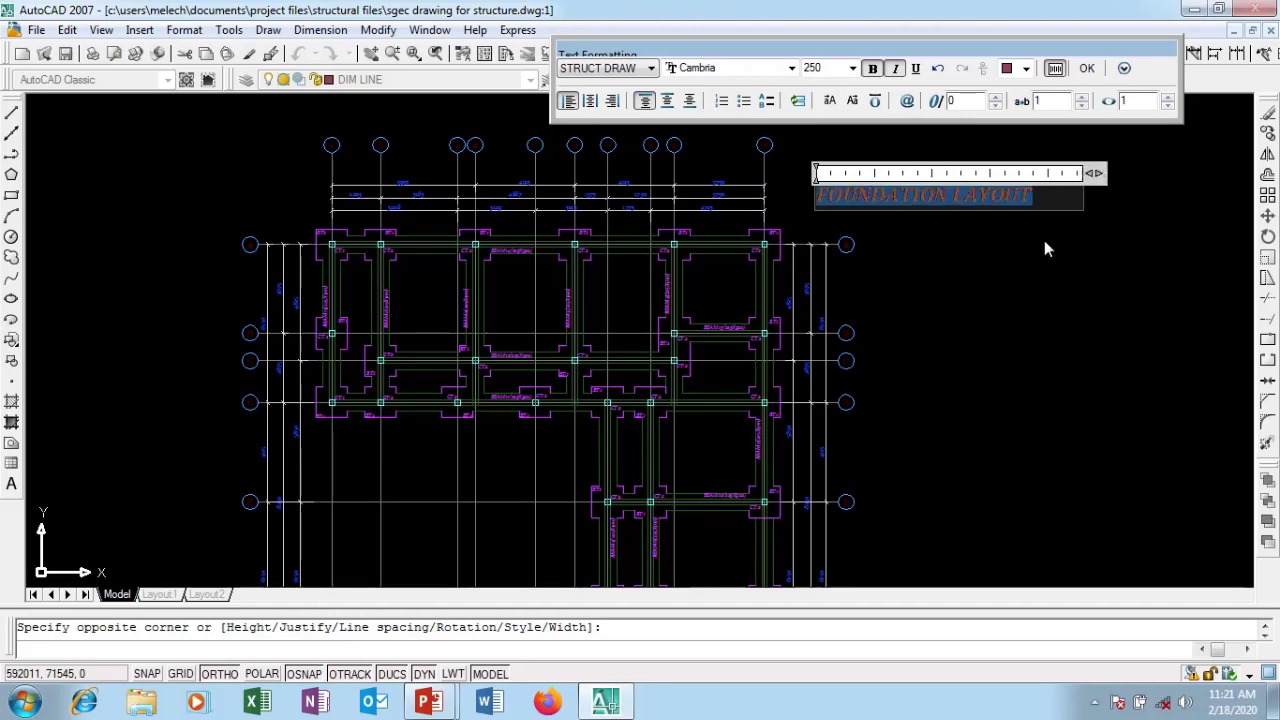
Commit the FOUNDATION LAYOUT mtext to the drawing, then zoom in and select the placed title.
click(1044, 248)
scroll(845, 190, up, 2)
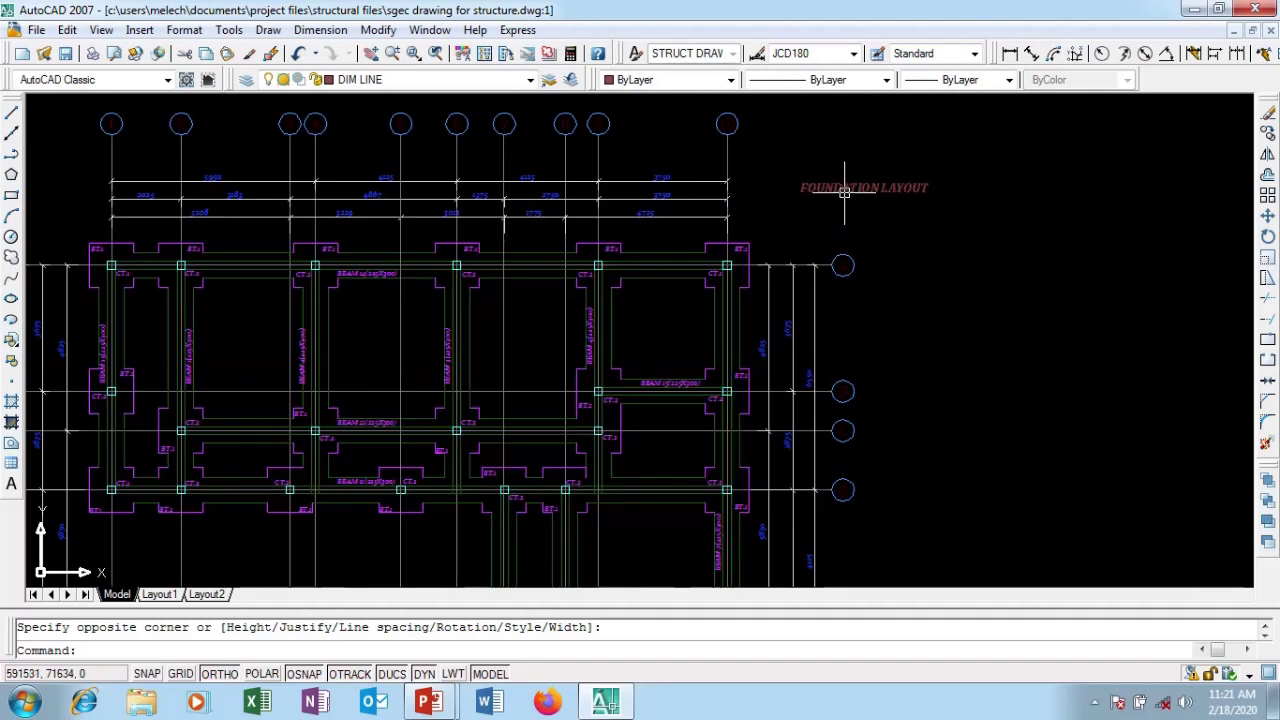
click(845, 190)
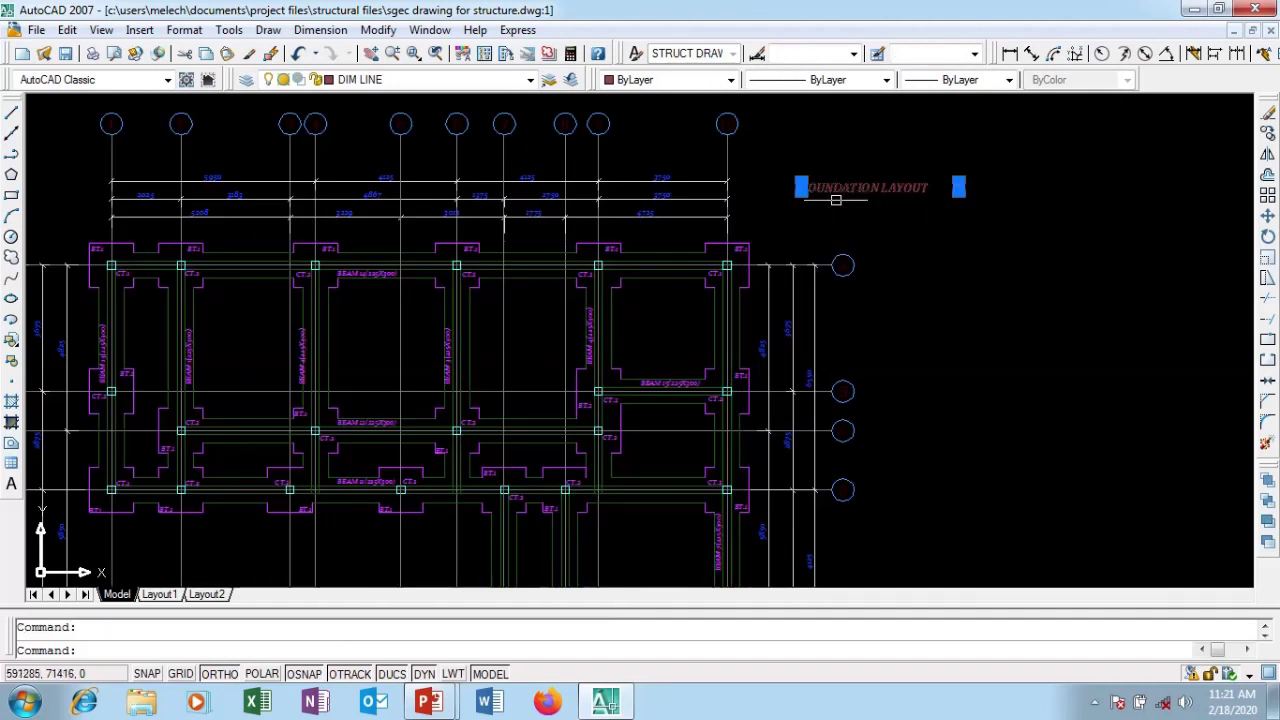